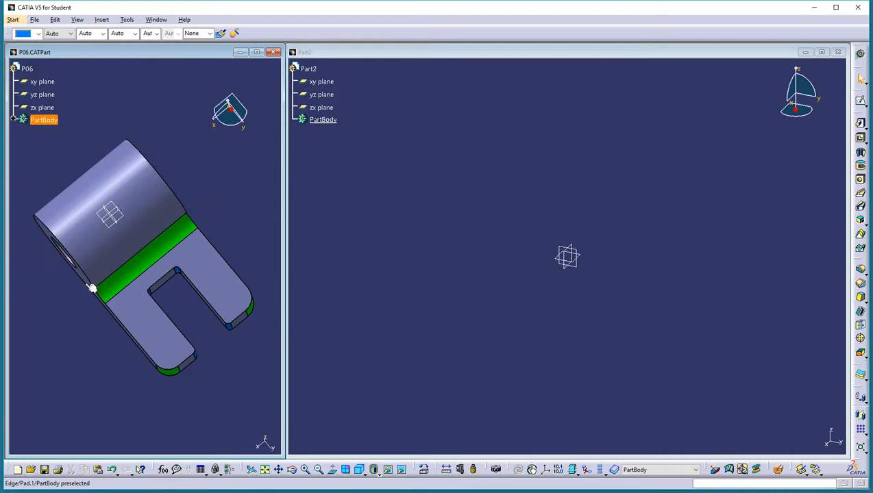
# - Measure the radius of the cylinder's outer circular edge on the reference part P06
pyautogui.moveTo(87, 327); pyautogui.dragTo(96, 218, button='middle')
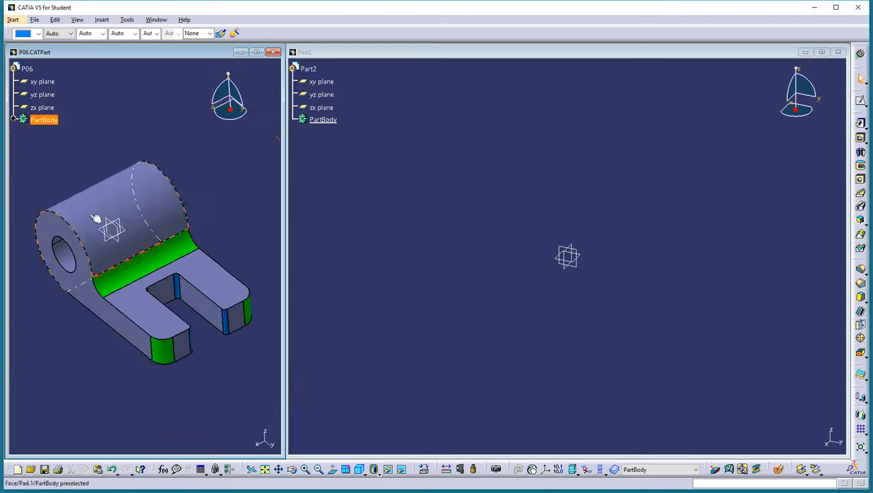
pyautogui.click(461, 470)
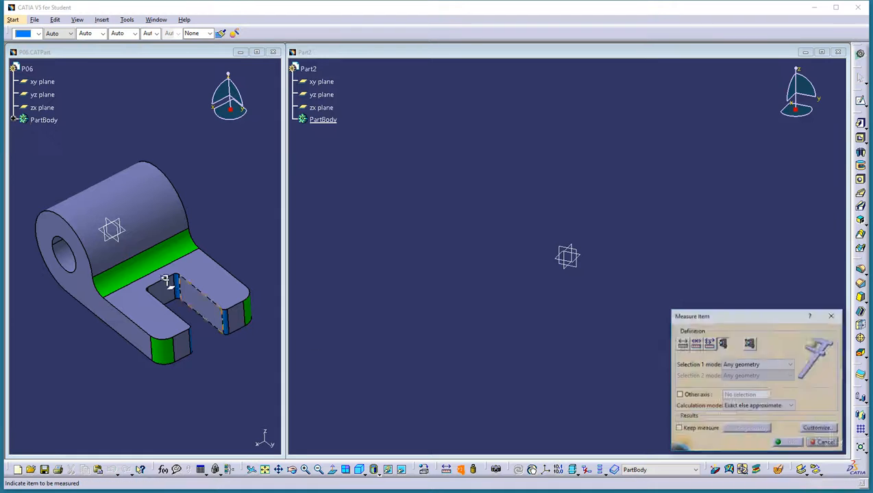
pyautogui.click(89, 255)
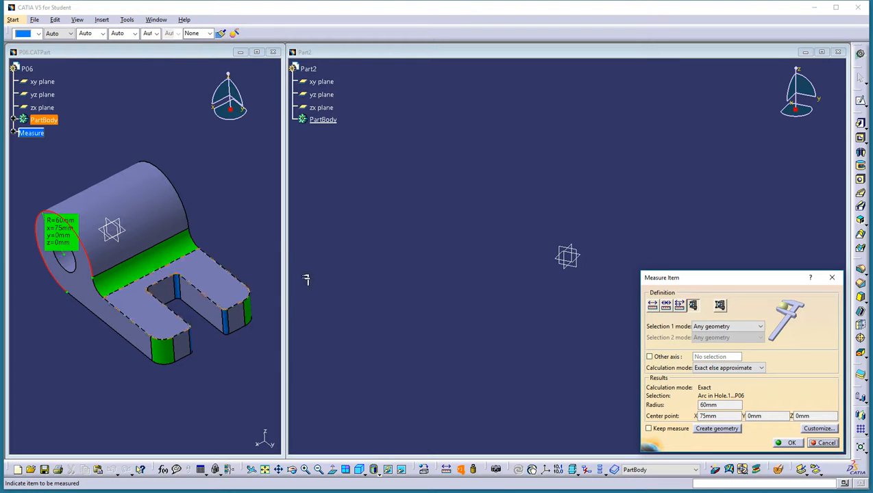
pyautogui.click(791, 444)
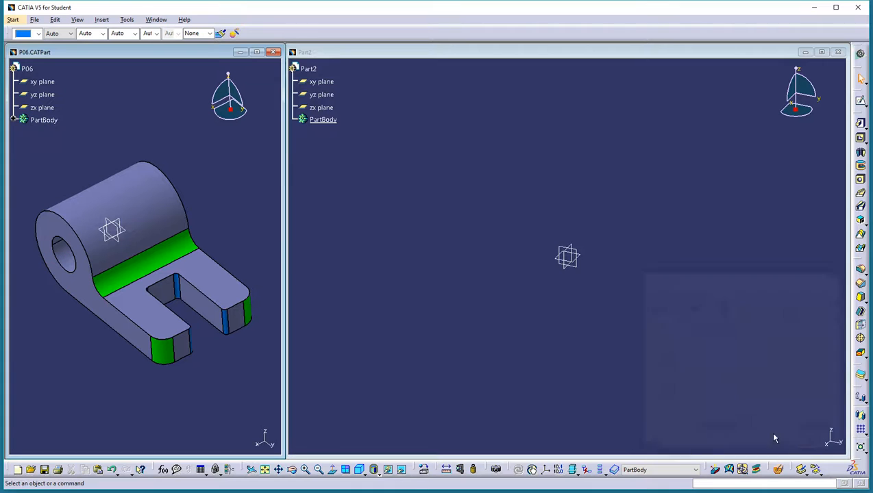
# - Start a sketch on the yz plane of Part2 and draw a circle of radius 60 mm centred on the origin
pyautogui.click(861, 101)
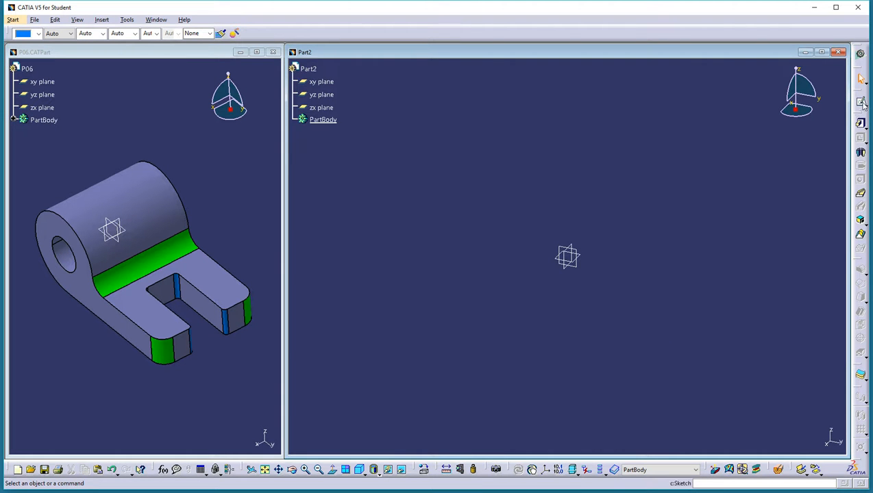
pyautogui.click(579, 267)
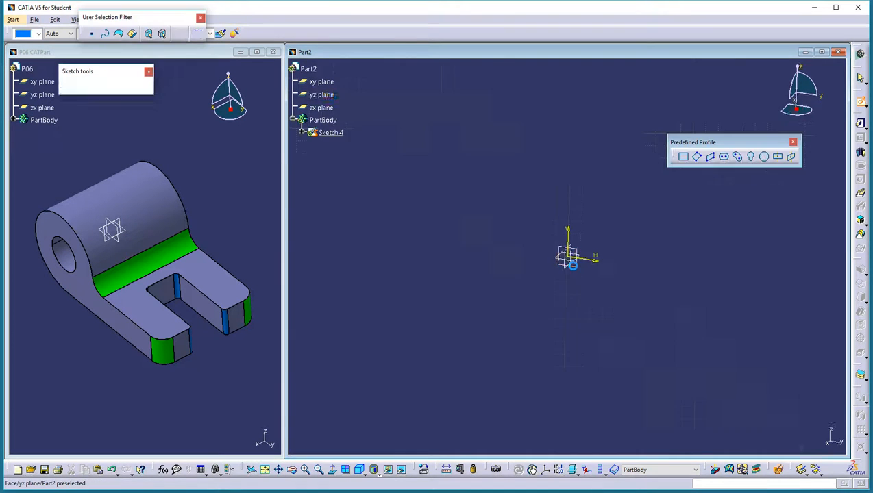
pyautogui.click(861, 220)
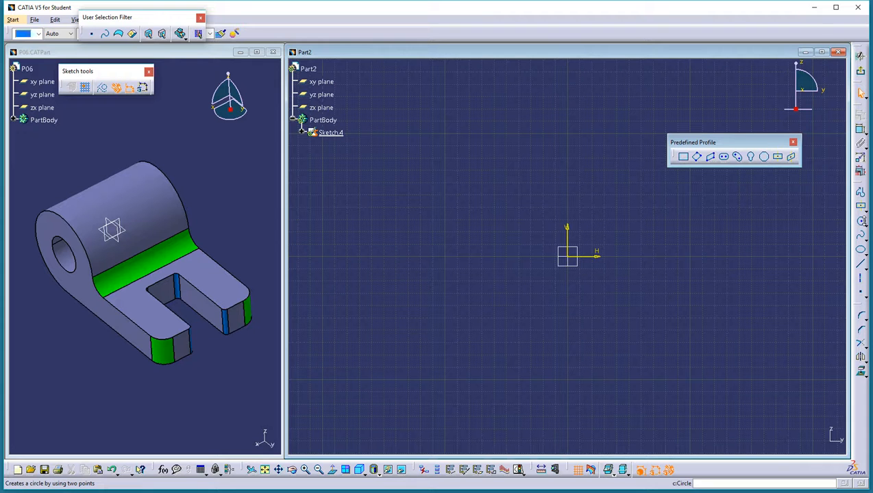
pyautogui.click(862, 221)
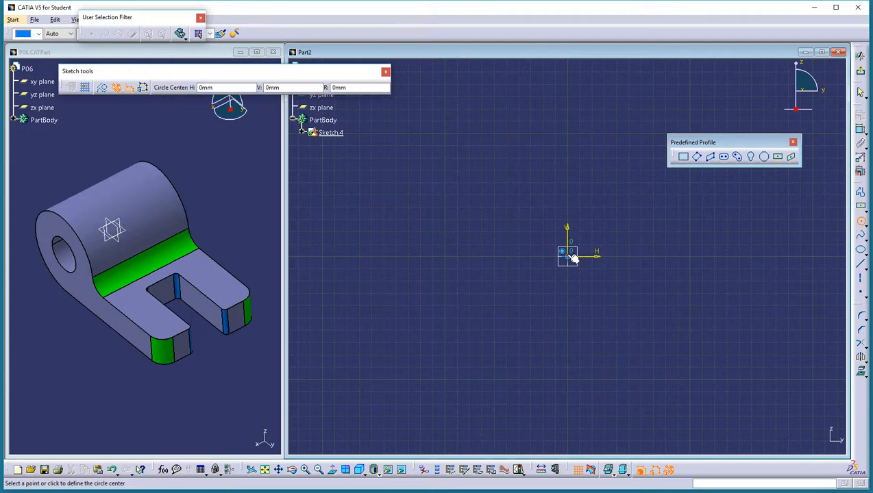
pyautogui.click(572, 259)
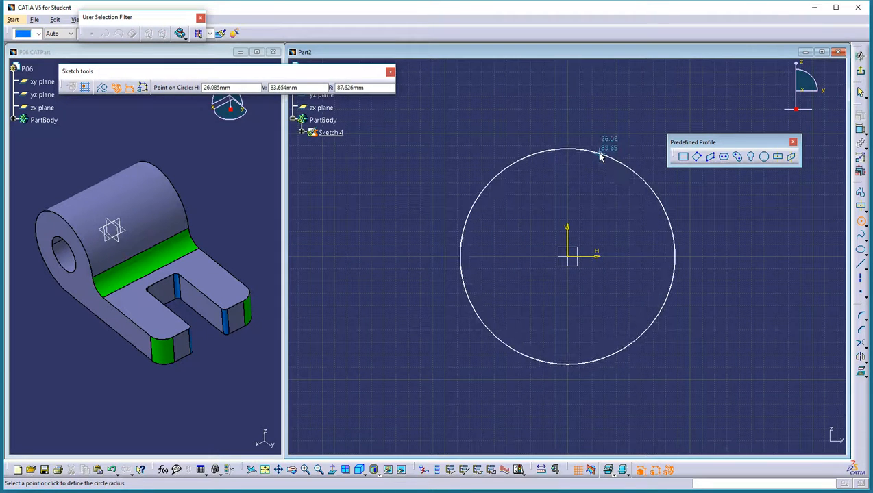
pyautogui.doubleClick(366, 87)
pyautogui.write('60')
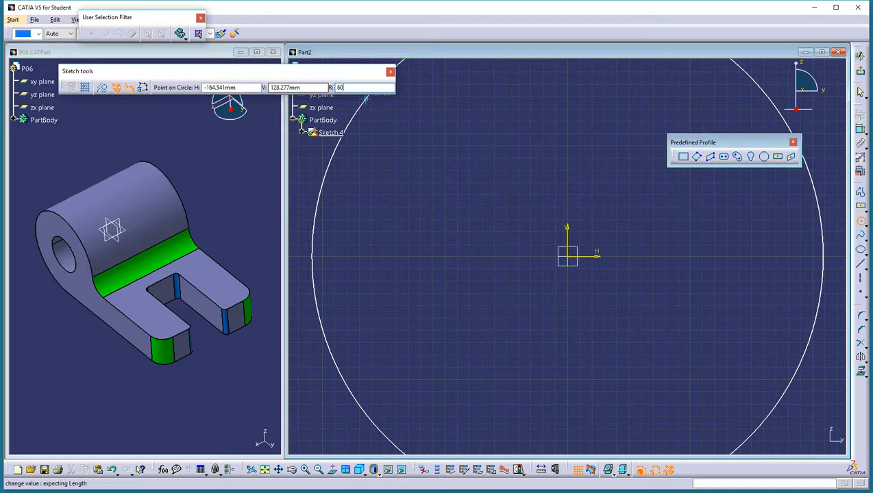
pyautogui.press('Return')
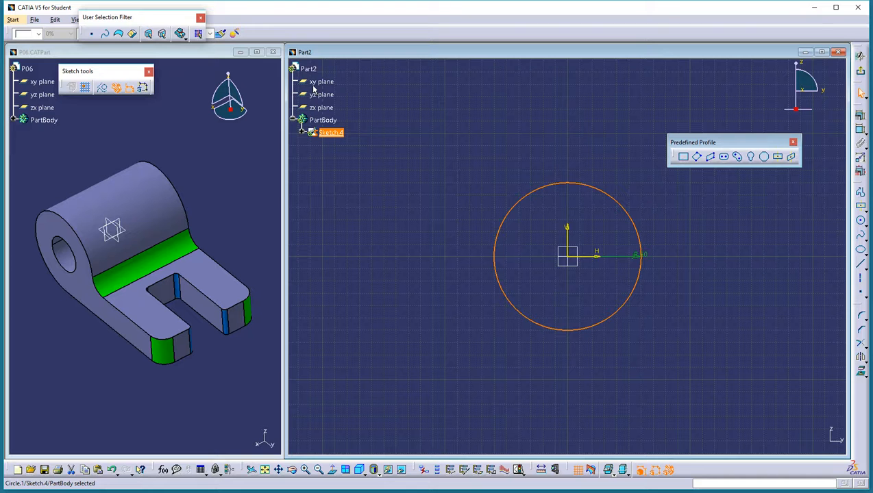
# - Move the circle's radius dimension so its label sits above and outside the circle
pyautogui.click(638, 254)
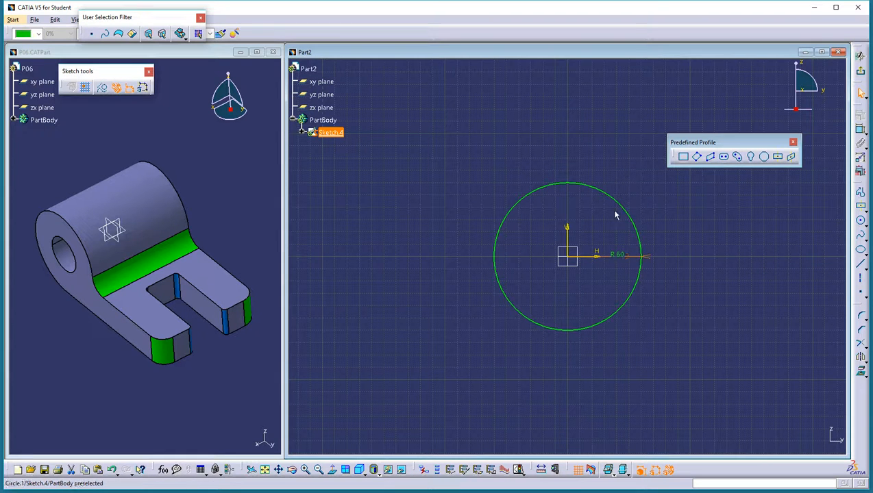
pyautogui.moveTo(631, 261); pyautogui.dragTo(619, 147)
pyautogui.click(725, 282)
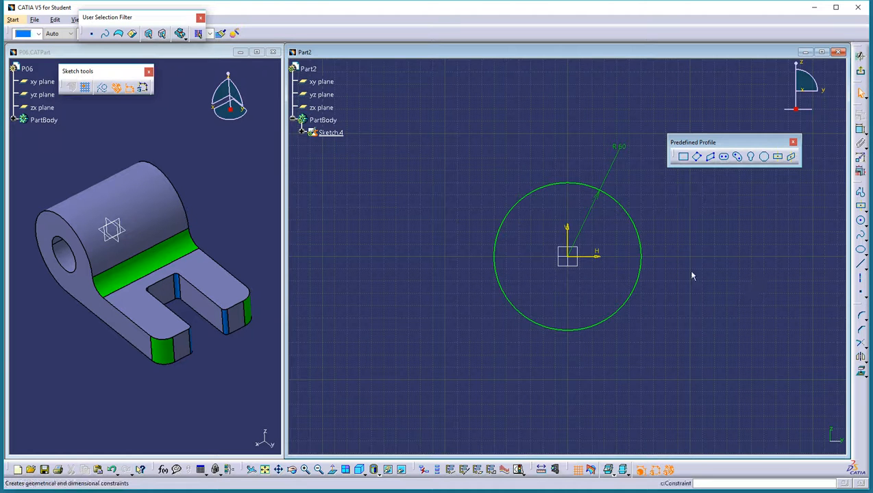
# - Sketch a rectangle about 207 mm long from beyond the circle back to the vertical axis, overlapping the circle's lower part
pyautogui.moveTo(685, 242)
pyautogui.mouseDown(button='middle')
pyautogui.moveTo(551, 239)
pyautogui.moveTo(536, 257)
pyautogui.mouseUp(button='middle')
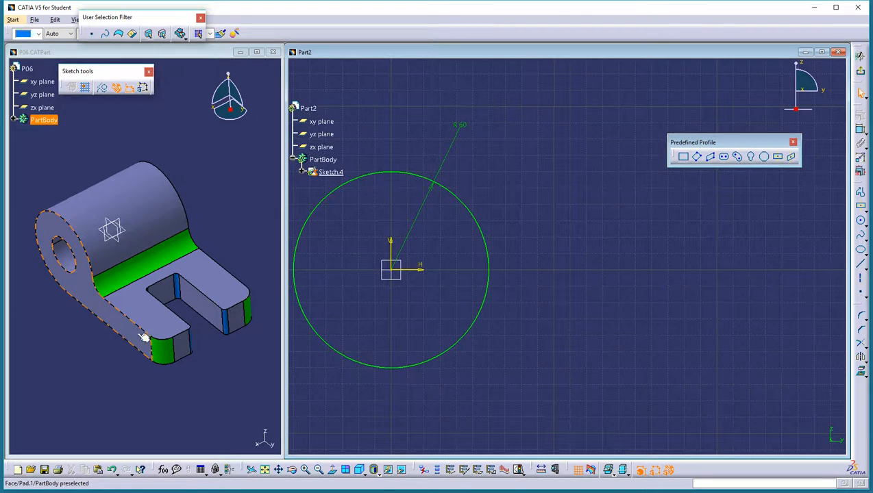
pyautogui.click(860, 206)
pyautogui.click(789, 219)
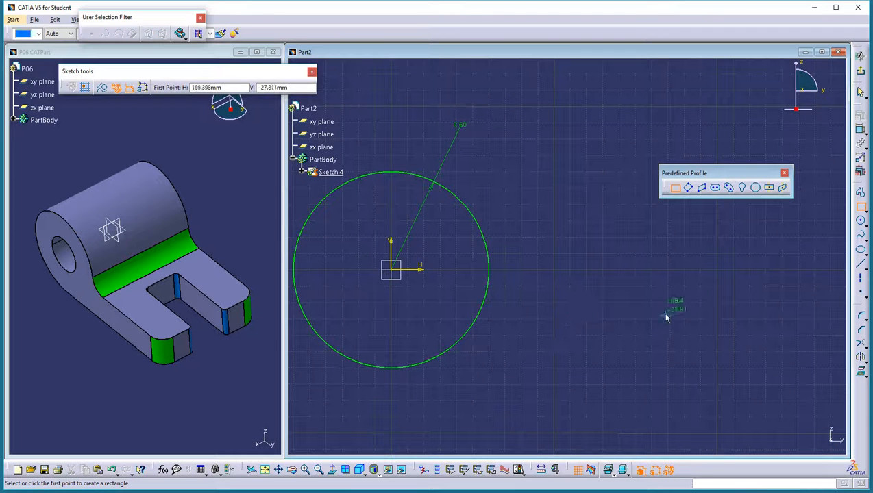
pyautogui.click(727, 309)
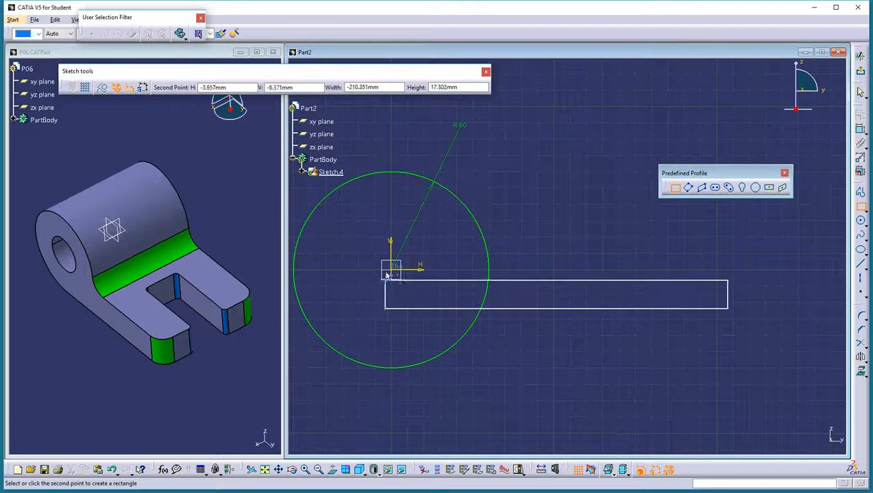
pyautogui.click(391, 358)
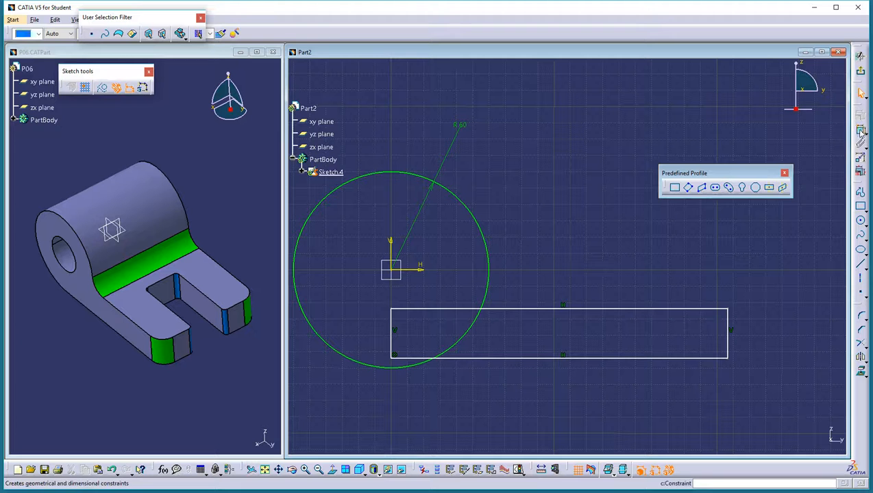
# - Constrain the rectangle's bottom edge tangent to the circle and stretch its far vertical edge slightly outward
pyautogui.click(462, 362)
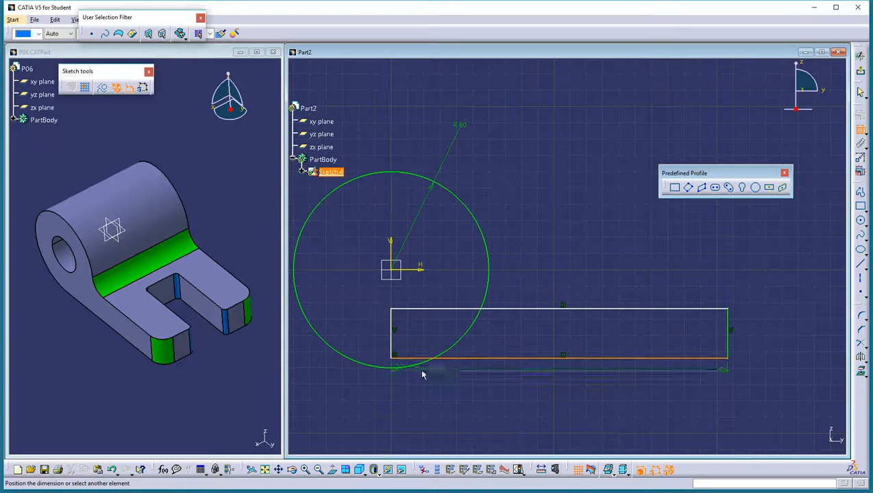
pyautogui.click(413, 369)
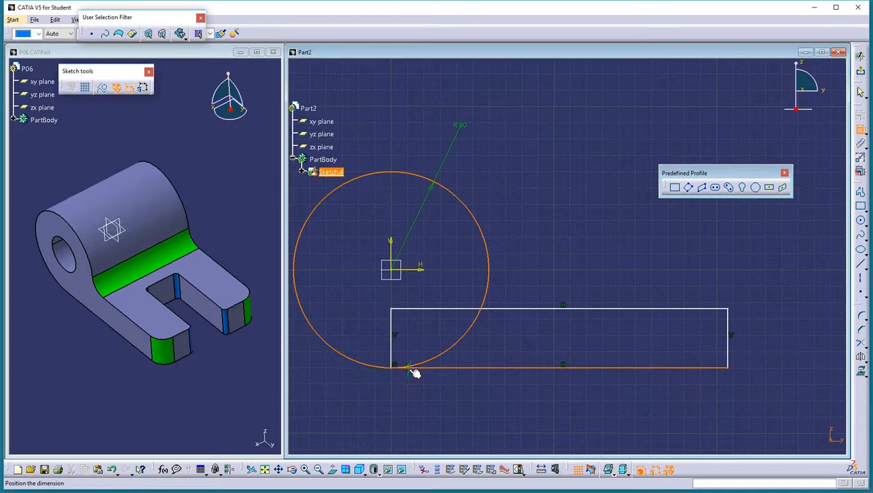
pyautogui.rightClick(442, 394)
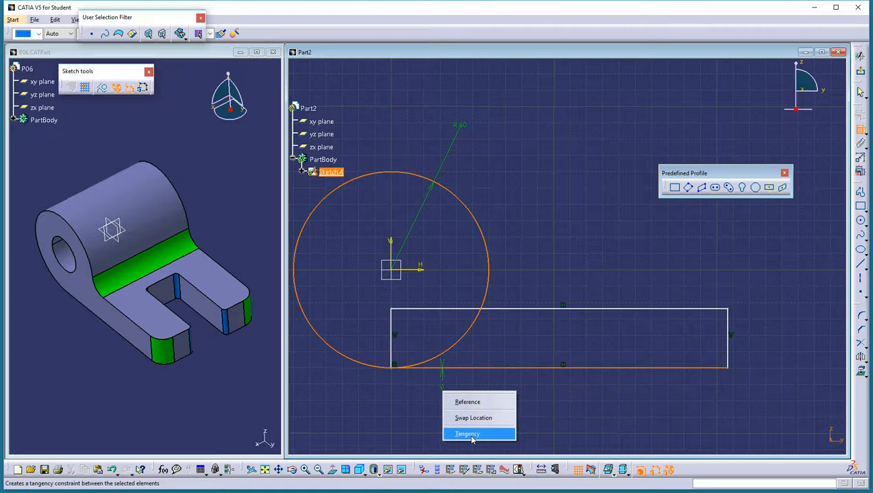
pyautogui.click(470, 434)
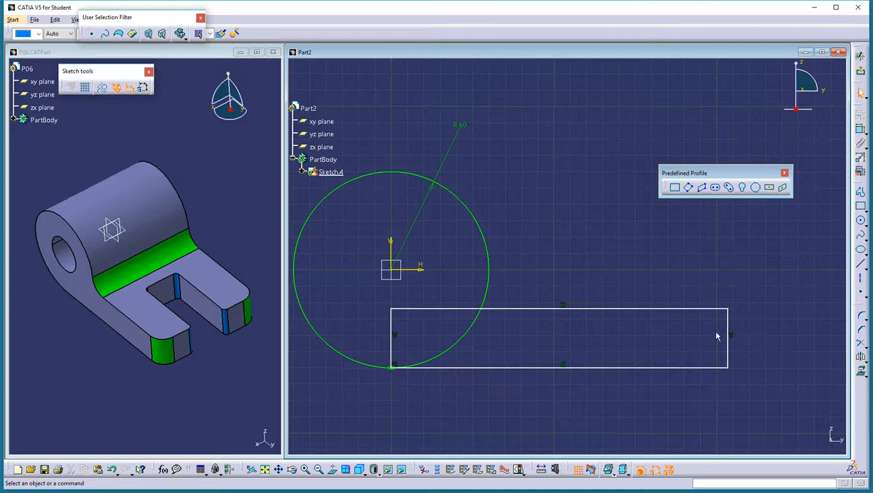
pyautogui.moveTo(732, 335); pyautogui.dragTo(754, 330)
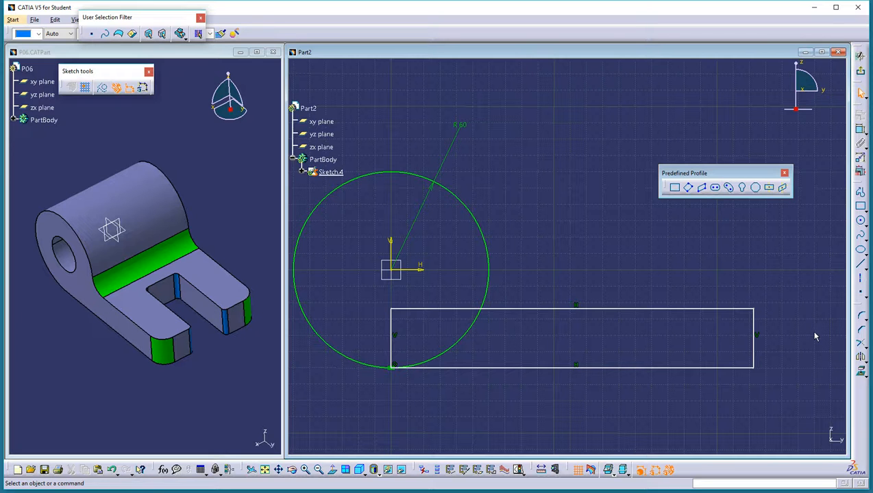
# - Quick Trim the overlapping circle arc and rectangle lines into one closed outline, and exit the sketch
pyautogui.click(862, 346)
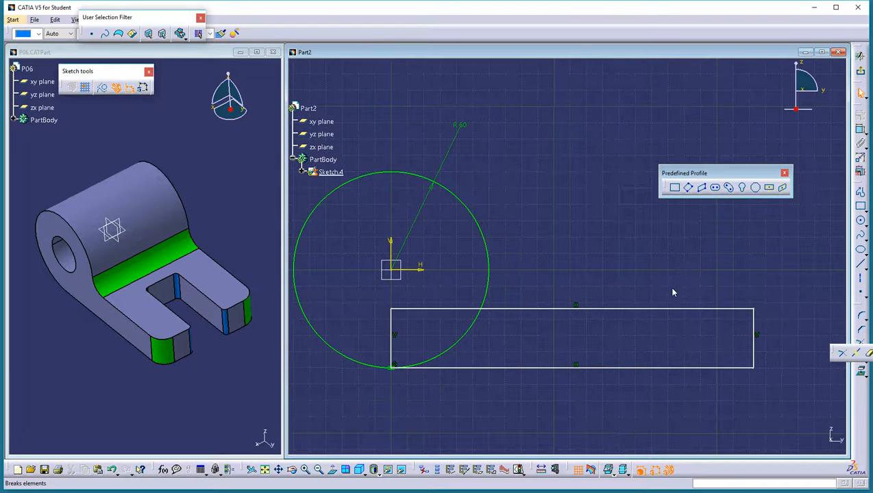
pyautogui.moveTo(672, 292); pyautogui.dragTo(672, 293)
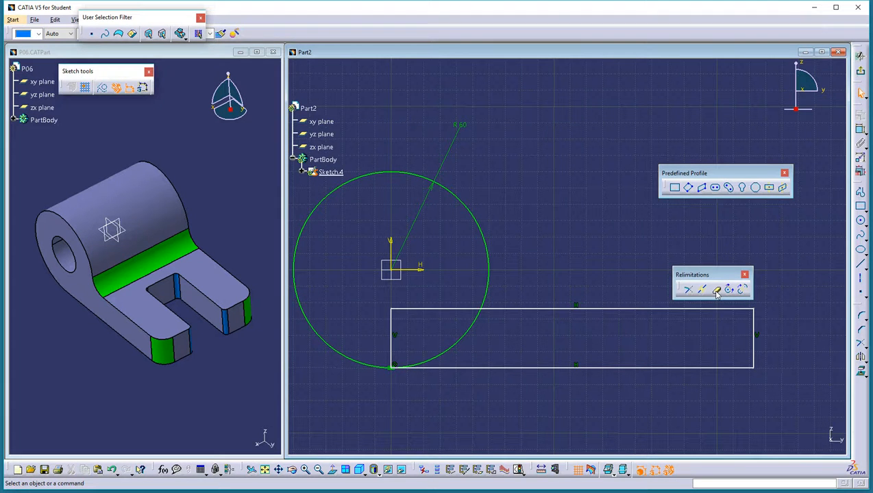
pyautogui.click(716, 291)
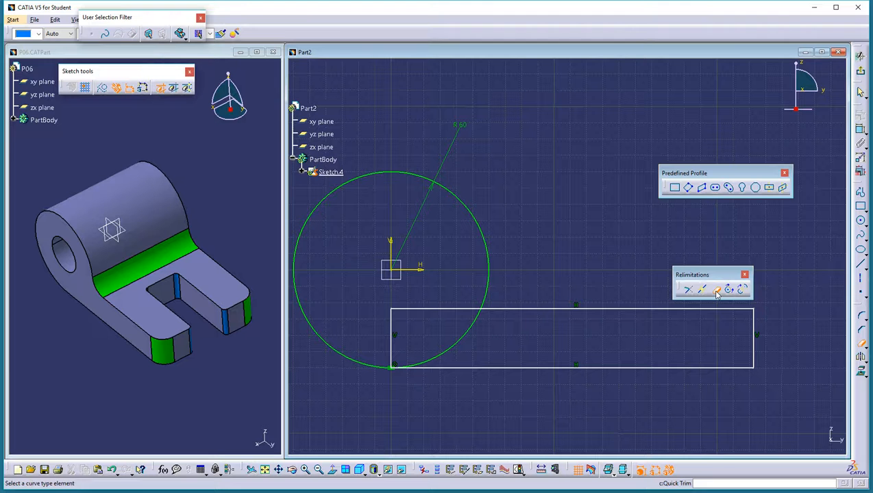
pyautogui.click(464, 343)
pyautogui.click(450, 310)
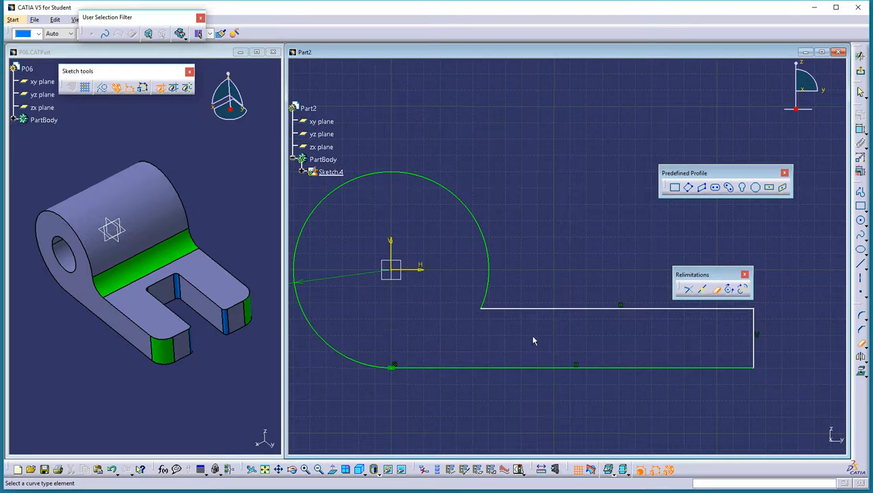
pyautogui.click(860, 74)
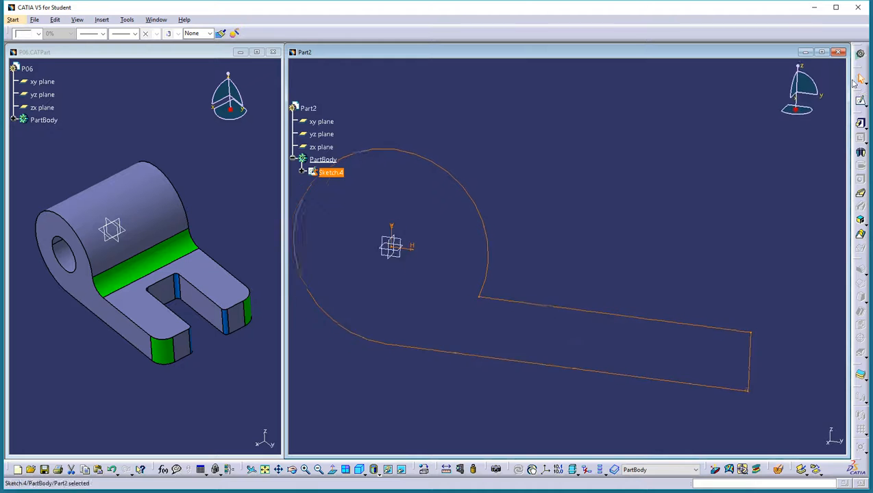
# - Pad the sketched outline with a length of 73 mm and mirrored extent
pyautogui.click(860, 126)
pyautogui.moveTo(538, 170); pyautogui.dragTo(566, 264, button='middle')
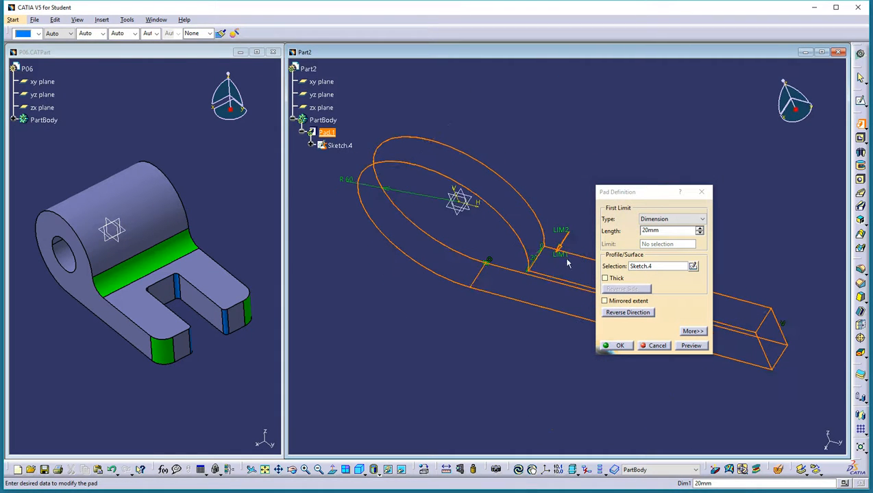
pyautogui.moveTo(566, 257); pyautogui.dragTo(521, 316)
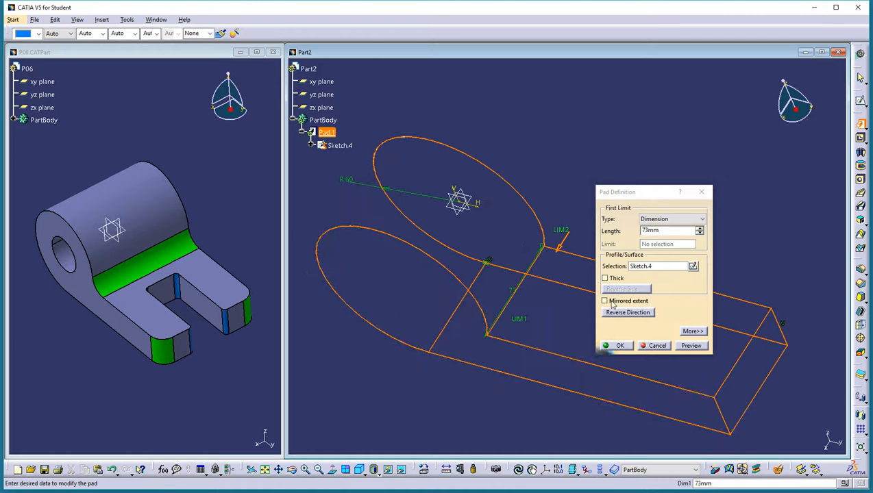
pyautogui.click(605, 301)
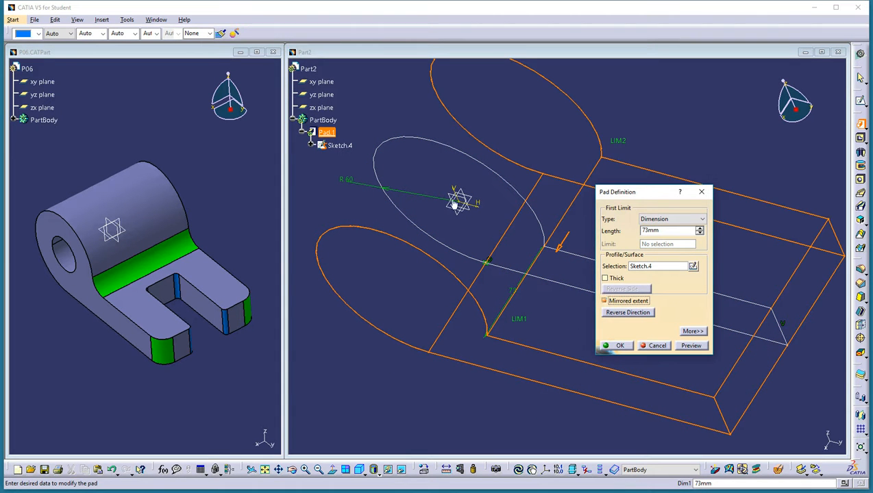
pyautogui.click(619, 346)
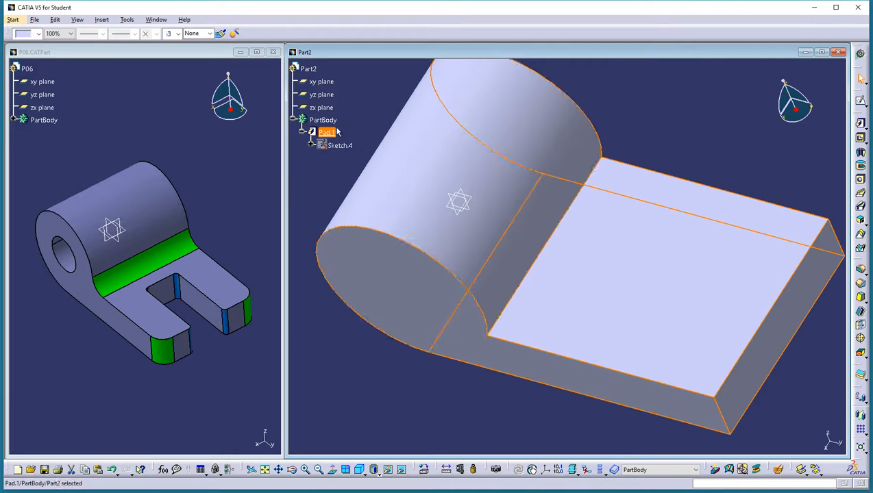
# - Recolour the PartBody of Part2 to a muted blue-violet from the basic colours, matching the reference part
pyautogui.click(323, 120)
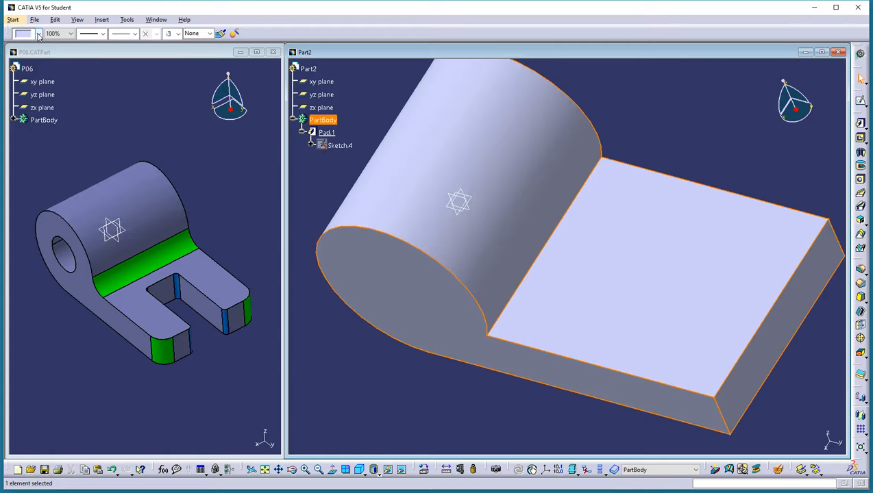
pyautogui.click(39, 36)
pyautogui.click(33, 208)
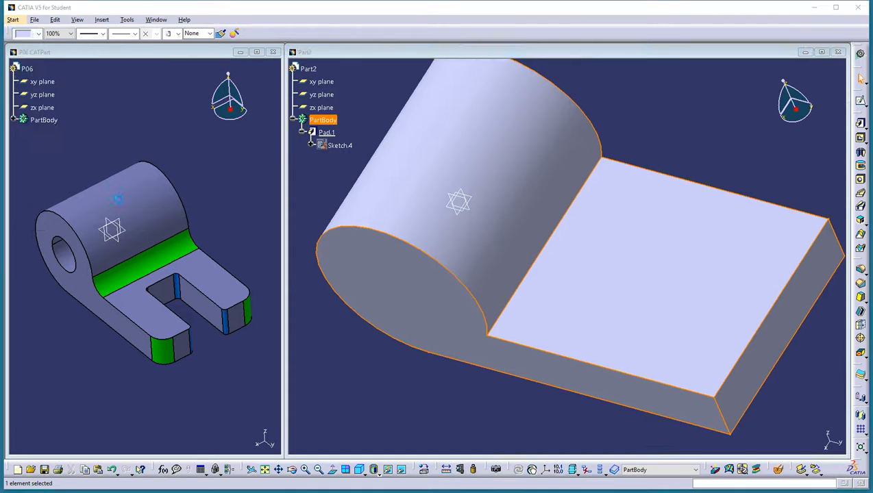
pyautogui.click(526, 105)
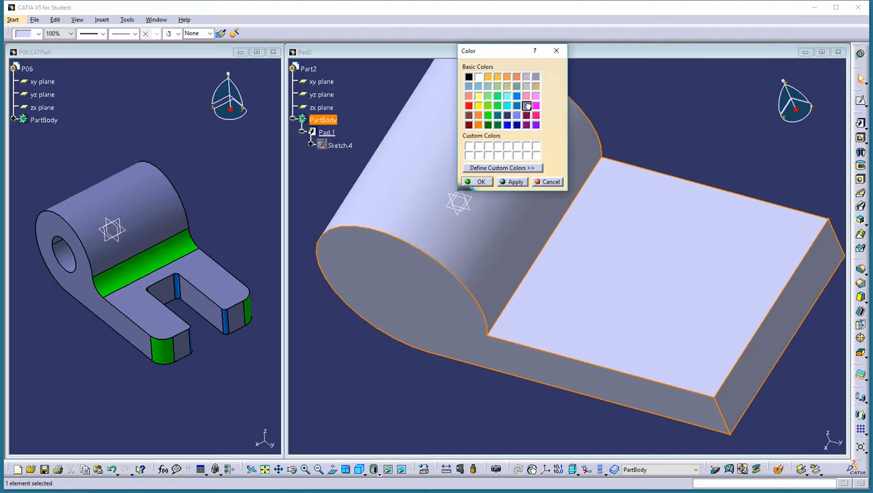
pyautogui.click(482, 181)
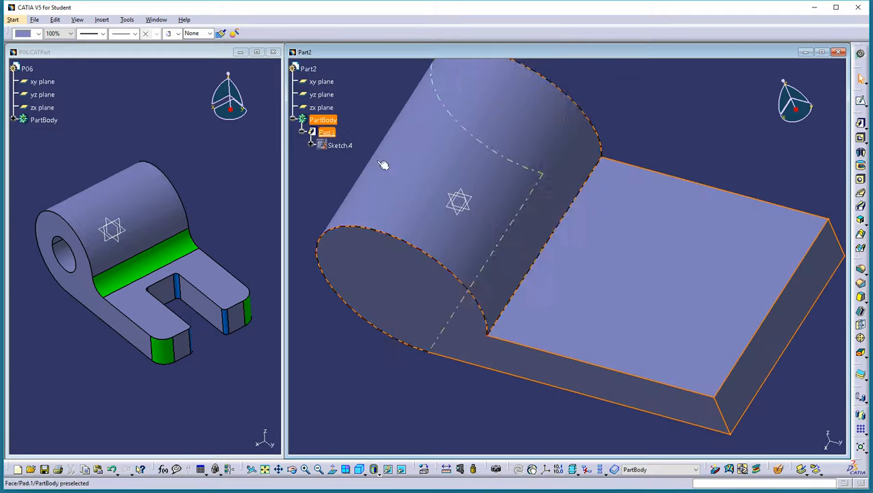
# - Sketch a centred rectangle about 58 mm wide and 181 mm high on the plate's top face, overlapping its free end
pyautogui.moveTo(573, 258); pyautogui.dragTo(578, 202, button='middle')
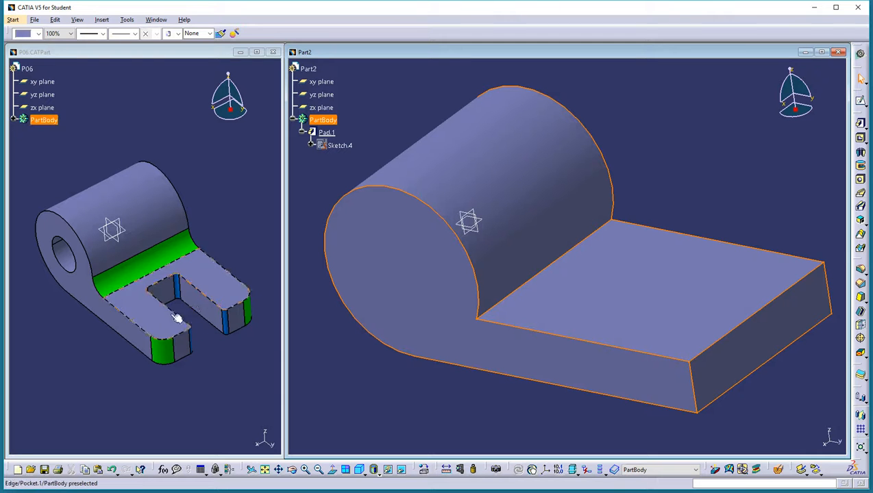
pyautogui.click(680, 162)
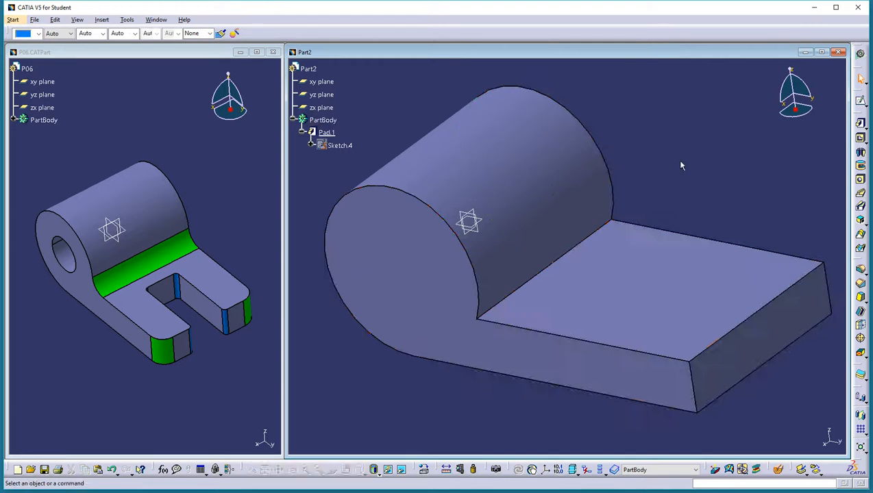
pyautogui.click(860, 101)
pyautogui.click(661, 305)
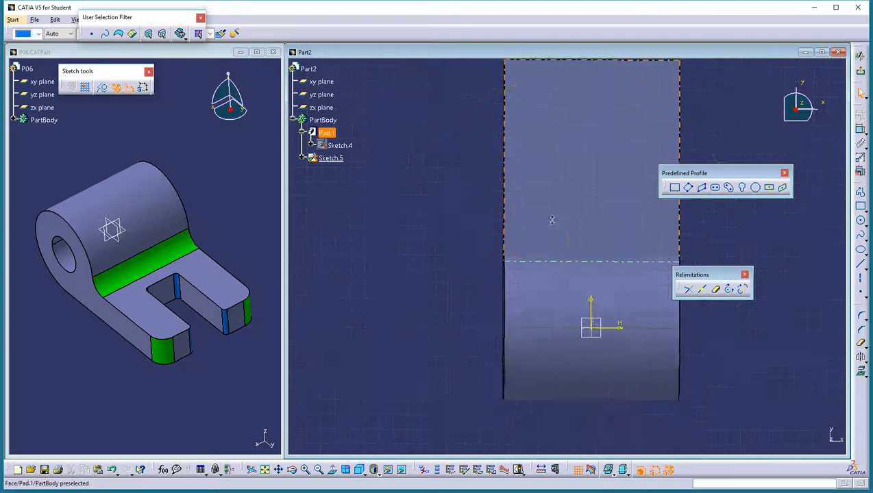
pyautogui.click(770, 189)
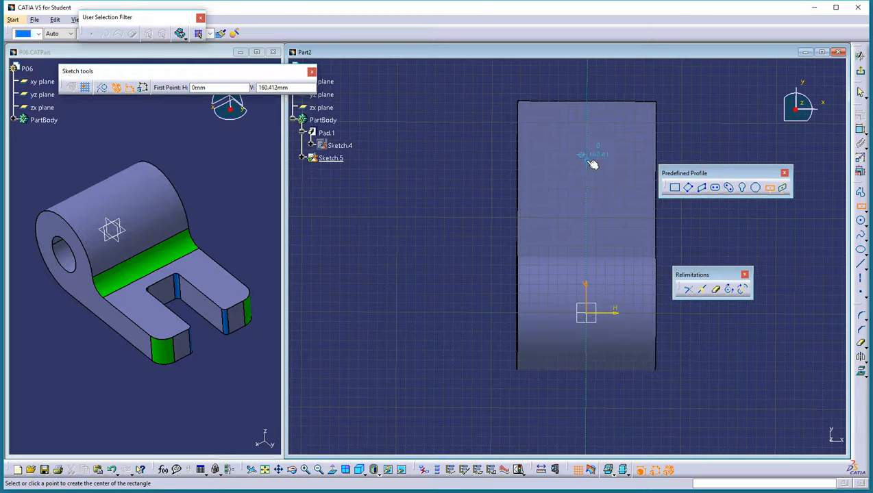
pyautogui.click(590, 133)
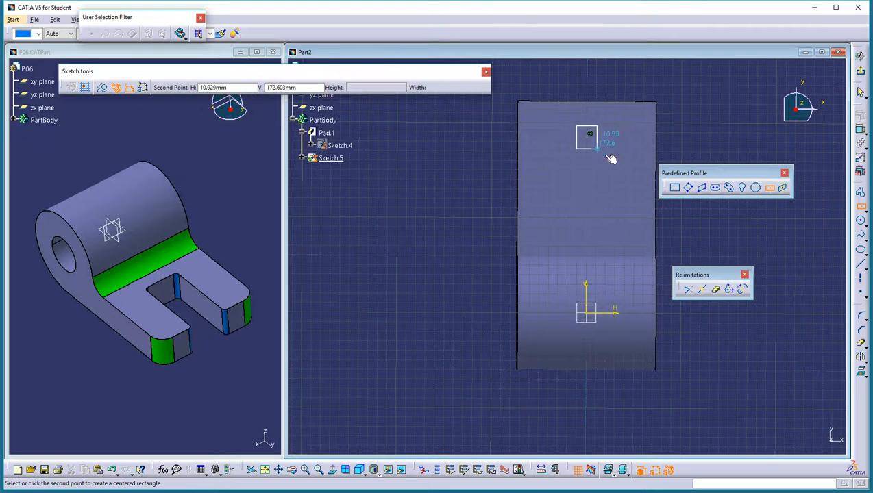
pyautogui.click(619, 227)
pyautogui.moveTo(697, 243)
pyautogui.mouseDown(button='middle')
pyautogui.moveTo(629, 278)
pyautogui.moveTo(620, 305)
pyautogui.mouseUp(button='middle')
pyautogui.click(575, 155)
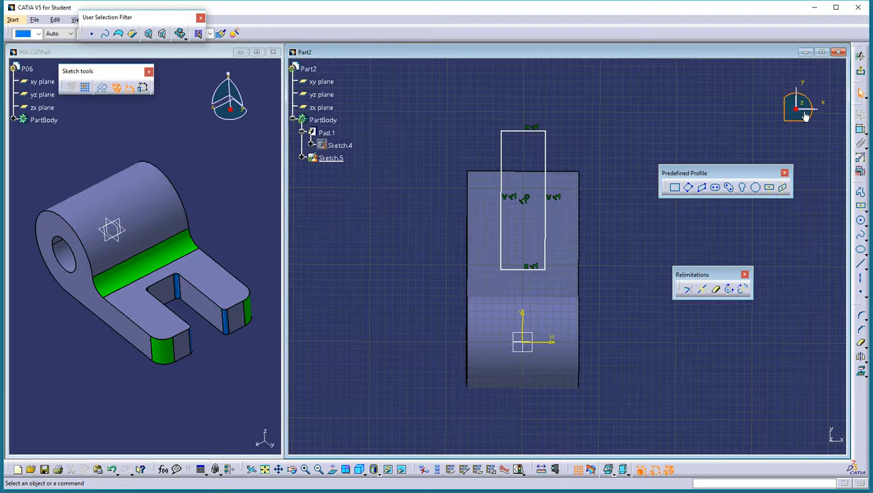
# - Dimension the rectangle's height along its long edge
pyautogui.click(859, 130)
pyautogui.click(545, 171)
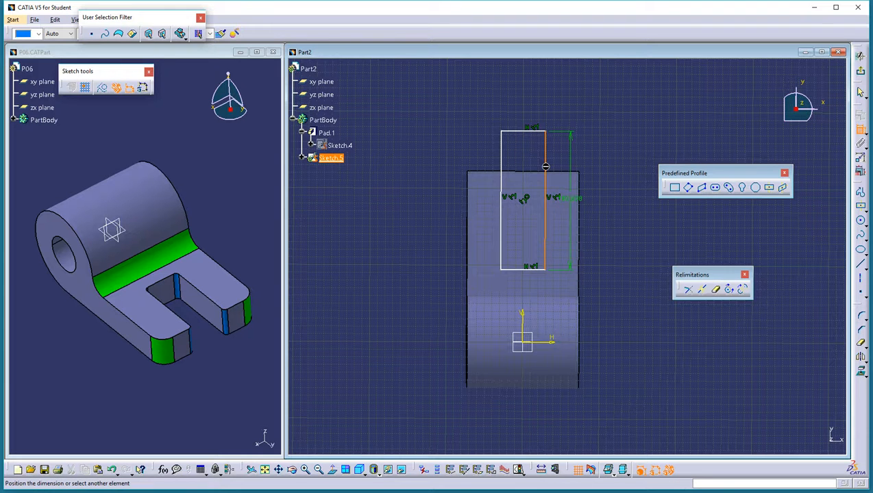
pyautogui.click(626, 162)
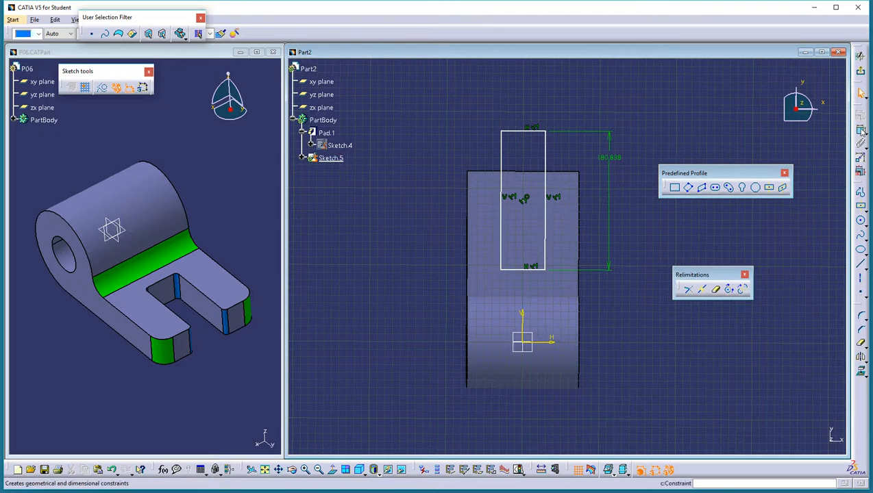
# - Dimension the distance from the rectangle's hub-side edge to the sketch's horizontal axis, and dimension the rectangle's width
pyautogui.click(542, 269)
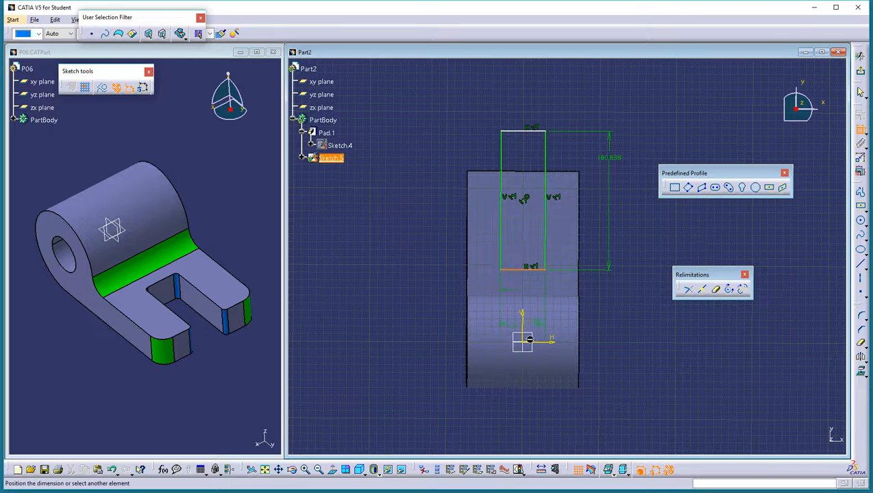
pyautogui.click(548, 344)
pyautogui.click(396, 309)
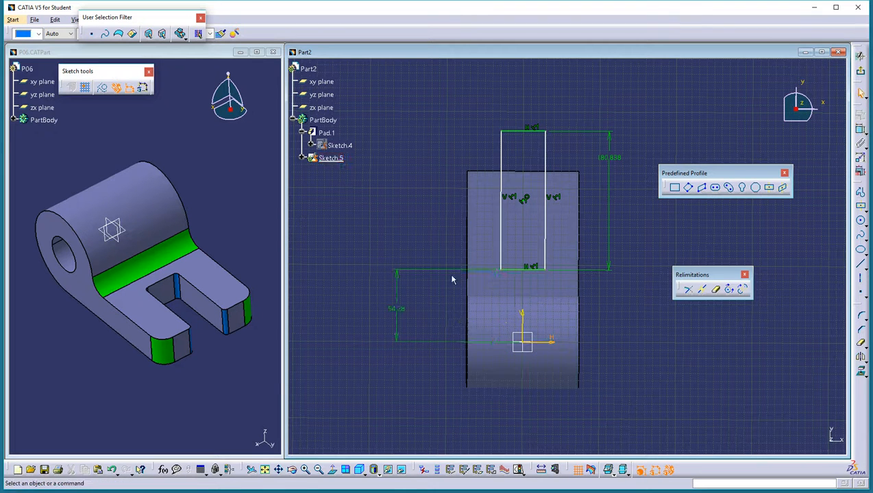
pyautogui.click(860, 129)
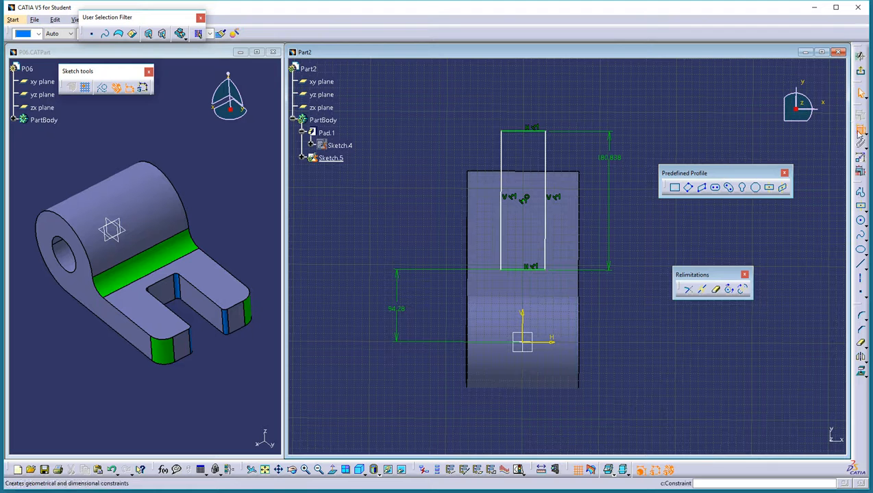
pyautogui.click(514, 132)
pyautogui.click(521, 86)
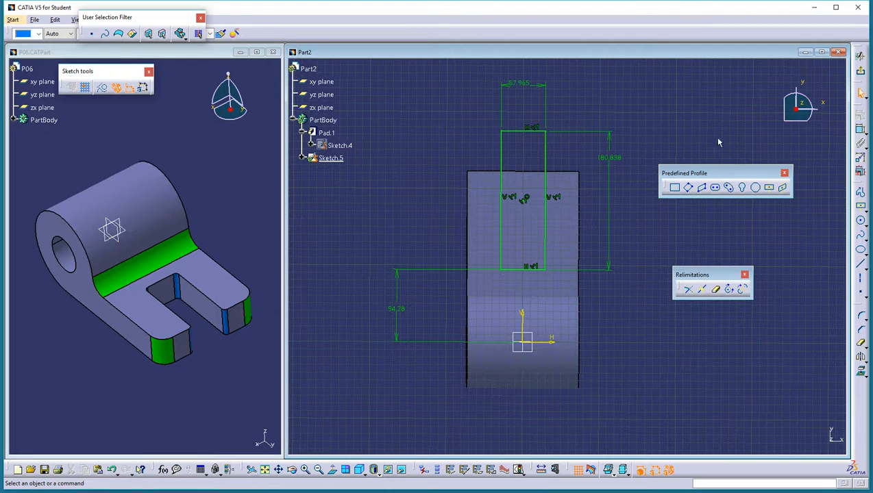
# - Delete the rectangle's height dimension and constrain its outer short edge coincident with the plate's end edge
pyautogui.click(609, 165)
pyautogui.press('Delete')
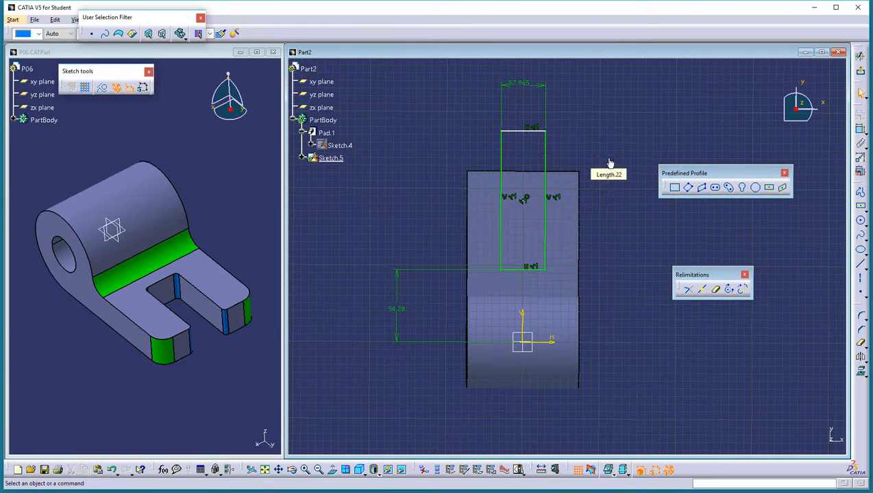
pyautogui.click(859, 130)
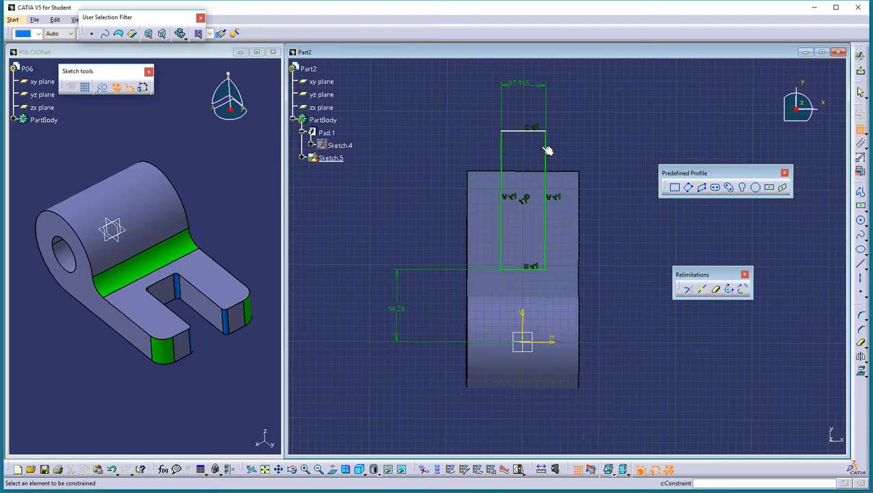
pyautogui.click(525, 131)
pyautogui.click(540, 173)
pyautogui.rightClick(602, 123)
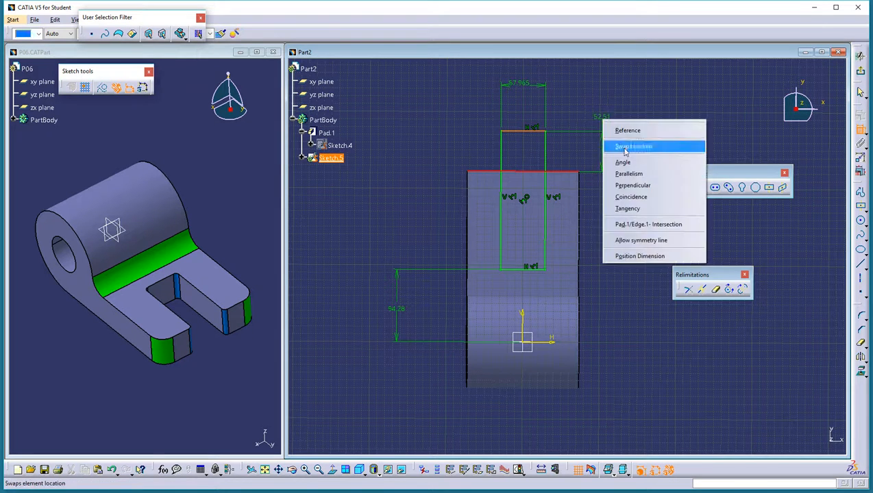
pyautogui.click(631, 198)
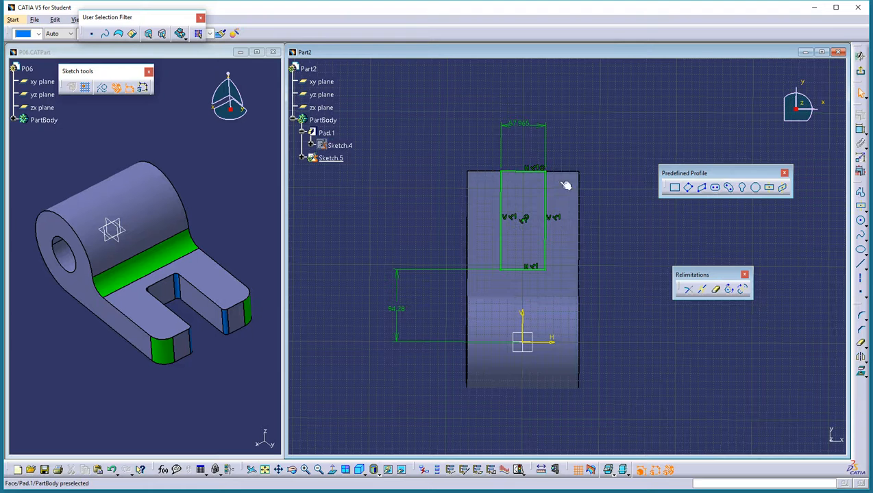
# - Exit the sketch and cut the rectangle through the plate as a Pocket of type Up to next
pyautogui.click(860, 71)
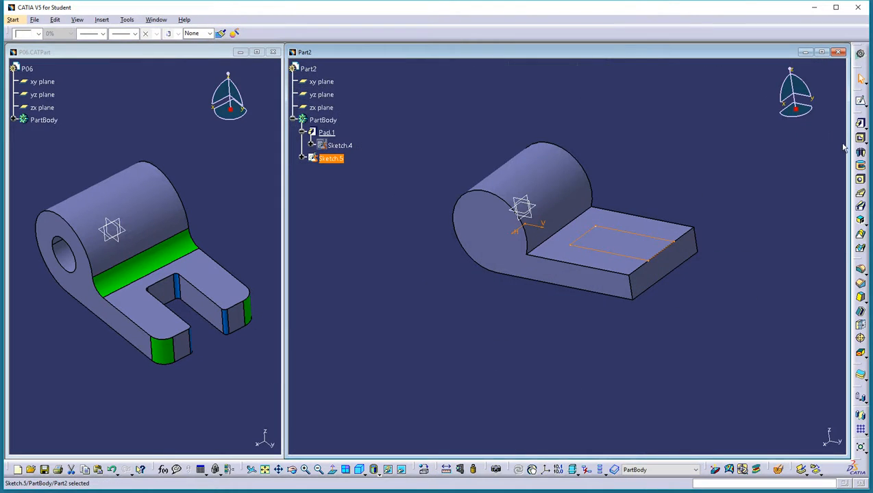
pyautogui.click(860, 138)
pyautogui.click(659, 219)
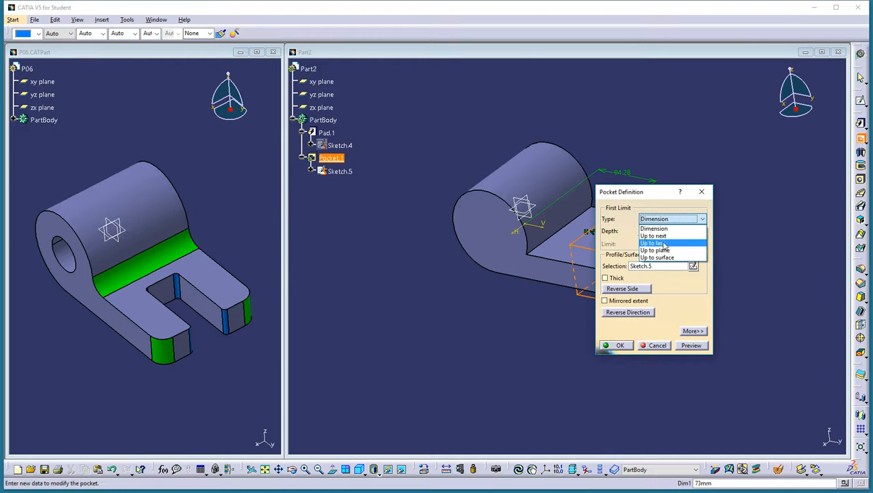
pyautogui.click(654, 236)
pyautogui.click(622, 348)
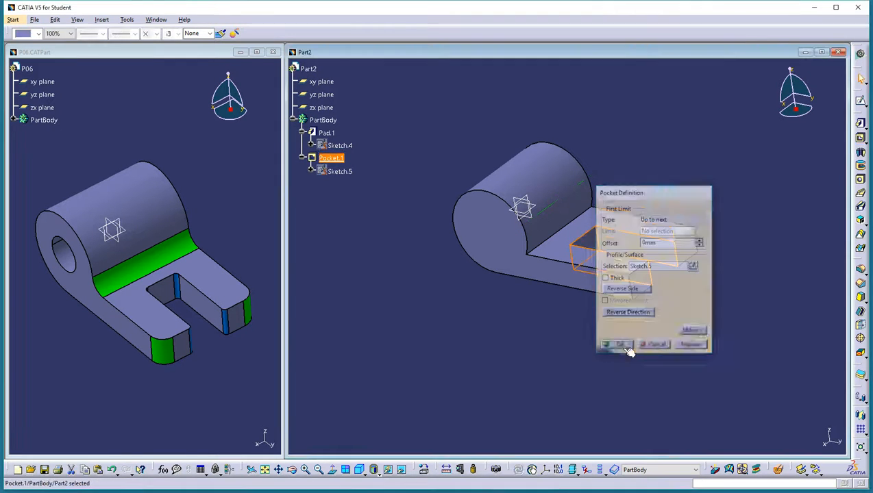
# - Apply a 20 mm Edge Fillet to the hub-plate junction edge and the two outer vertical corners of the fork arms
pyautogui.moveTo(623, 216); pyautogui.dragTo(561, 261, button='middle')
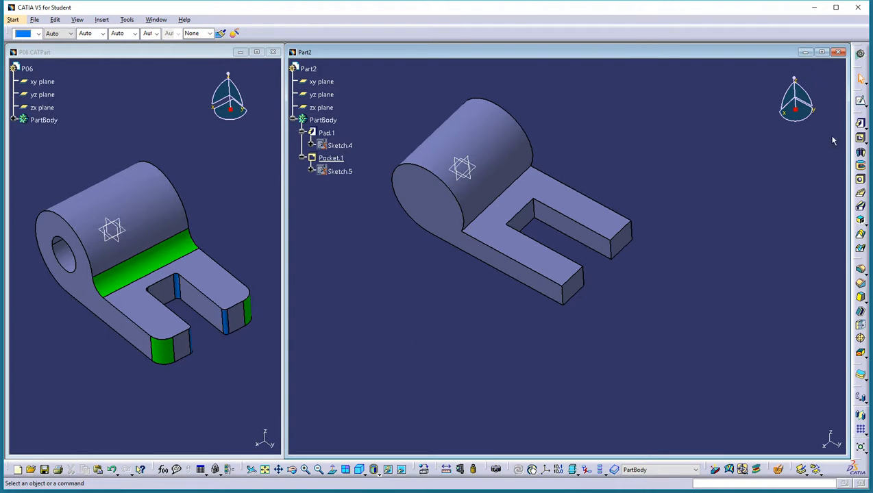
pyautogui.click(860, 268)
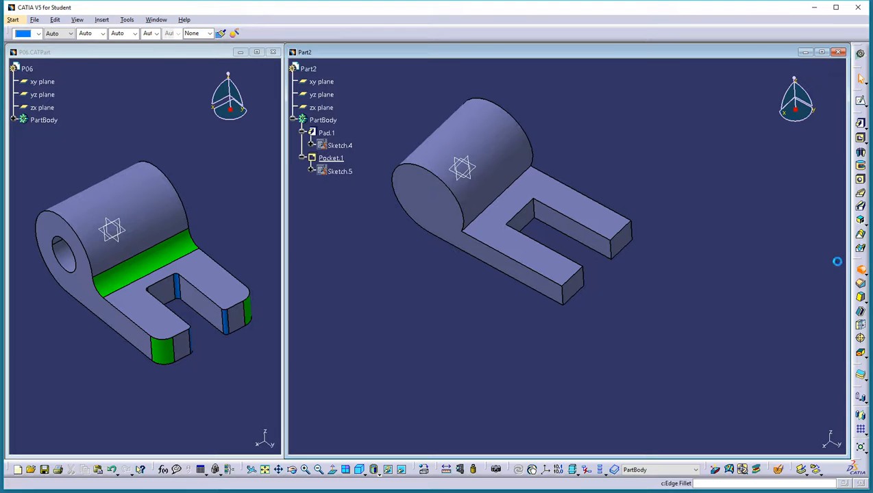
pyautogui.click(520, 185)
pyautogui.click(561, 296)
pyautogui.click(634, 232)
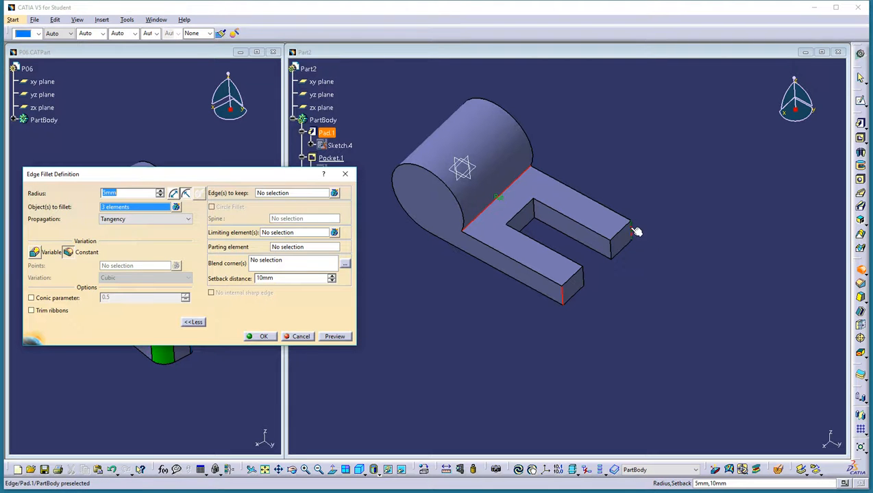
pyautogui.write('20')
pyautogui.press('Return')
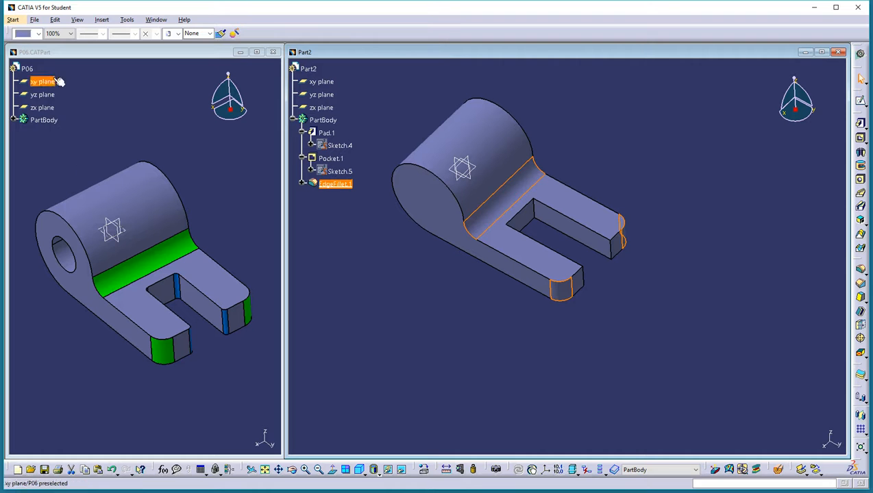
# - Recolour the 20 mm edge fillet bright green to match the reference part
pyautogui.click(37, 33)
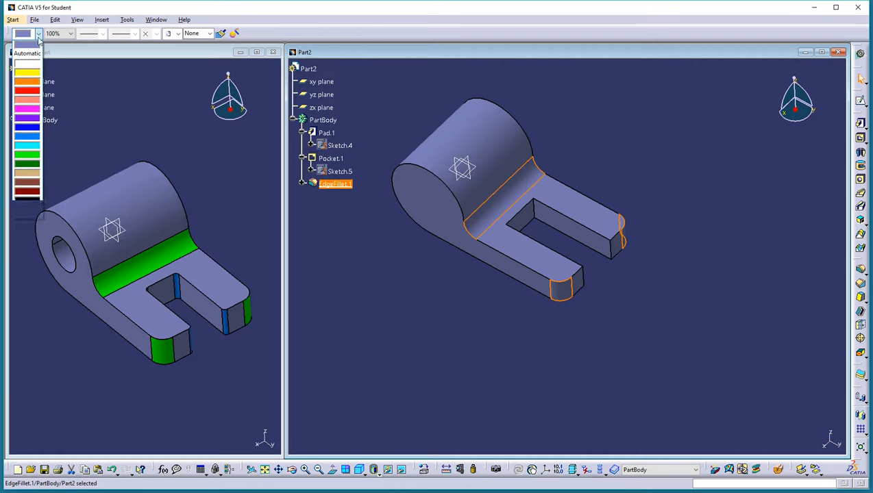
pyautogui.click(30, 157)
pyautogui.click(682, 274)
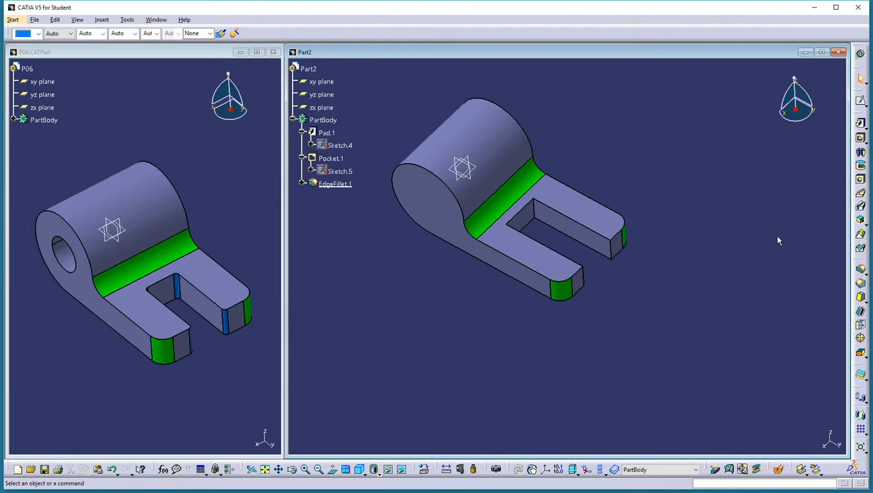
# - Apply a 5 mm Edge Fillet to one inner slot corner and both inner arm-tip edges, and recolour that fillet blue
pyautogui.click(861, 269)
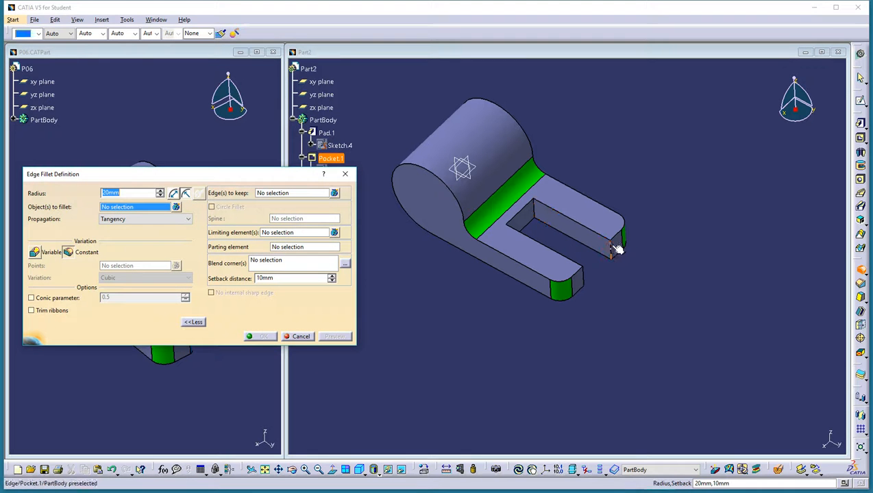
pyautogui.click(615, 252)
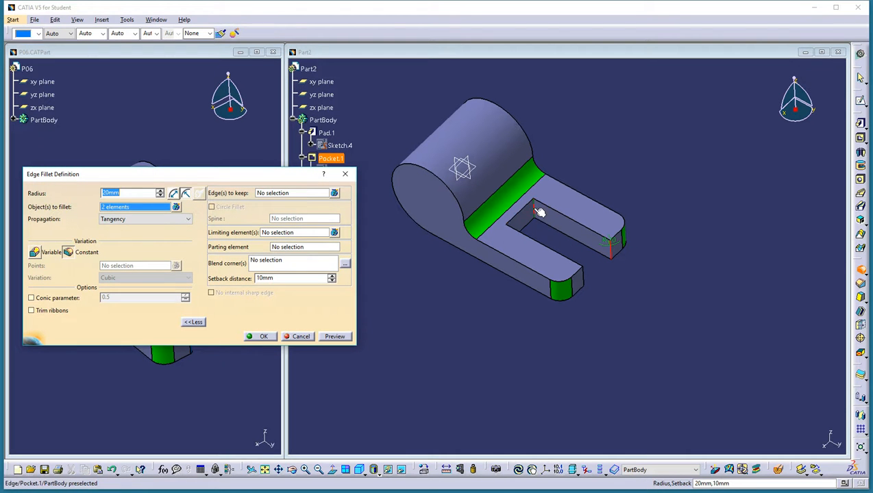
pyautogui.click(580, 275)
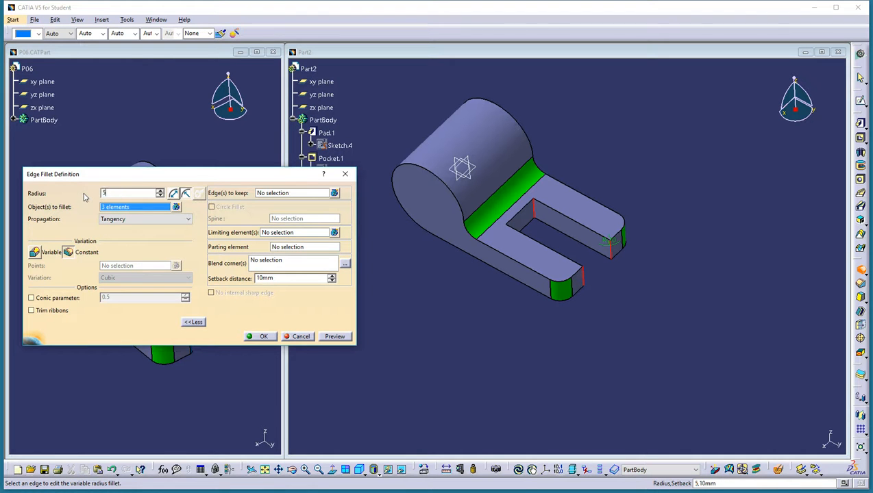
pyautogui.press('Return')
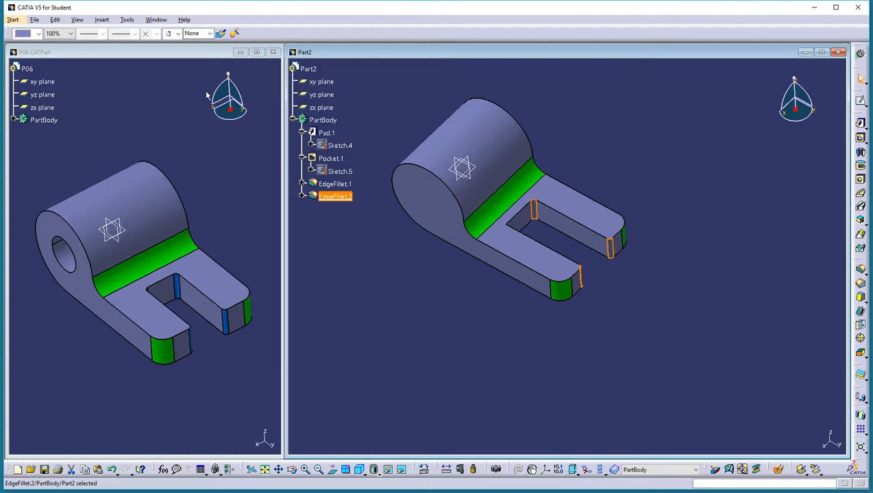
pyautogui.click(39, 33)
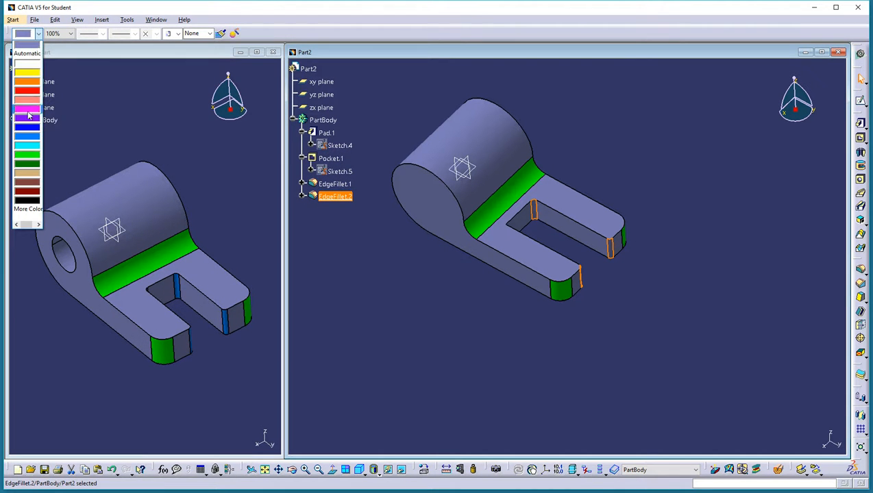
pyautogui.click(27, 136)
# - Edit the blue 5 mm edge fillet to include the remaining inner slot corner
pyautogui.moveTo(713, 196); pyautogui.dragTo(591, 180, button='middle')
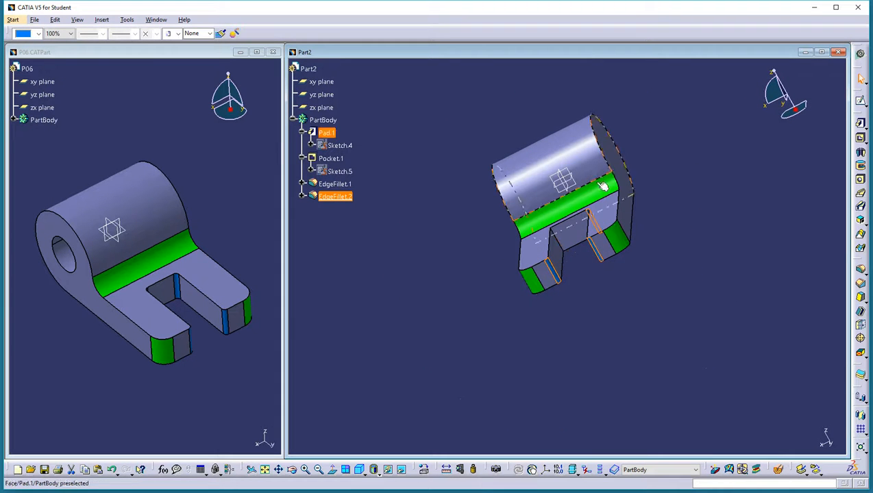
pyautogui.doubleClick(556, 273)
pyautogui.click(559, 244)
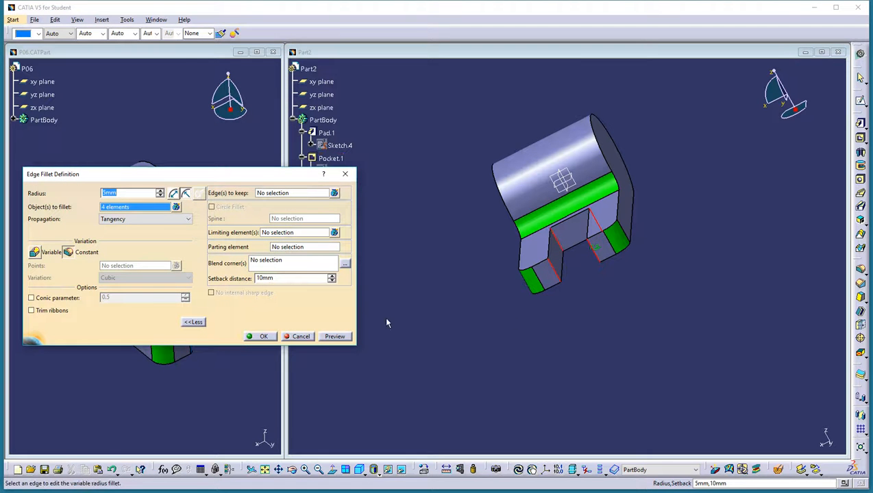
pyautogui.click(263, 337)
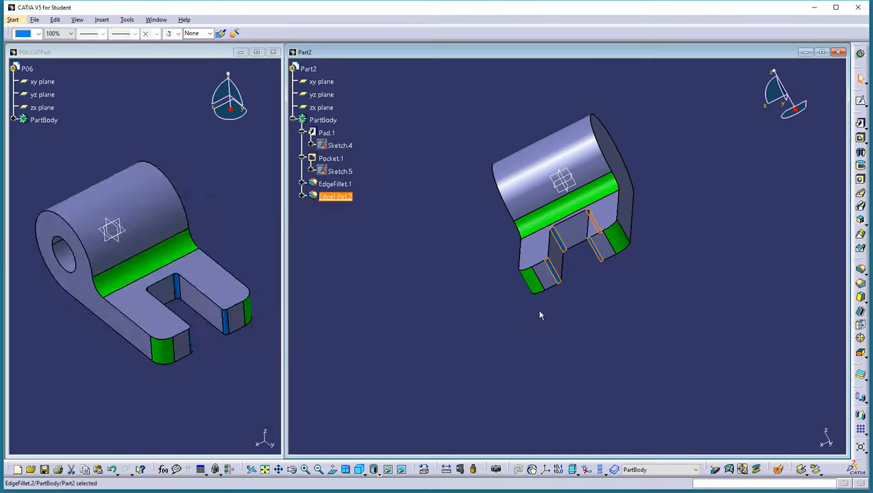
# - Start a Hole on the part's flat side face, centred concentrically on the hub's rounded end edge
pyautogui.moveTo(512, 261); pyautogui.dragTo(523, 370, button='middle')
pyautogui.moveTo(447, 332); pyautogui.dragTo(539, 246, button='middle')
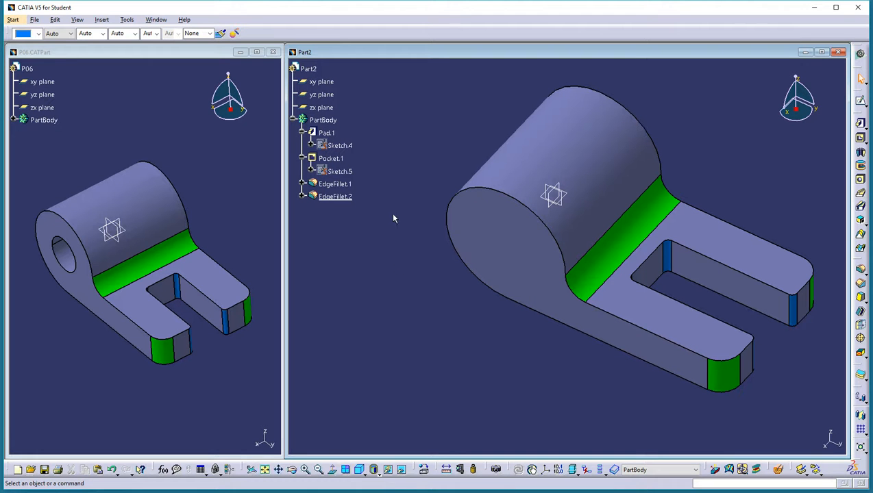
pyautogui.click(488, 191)
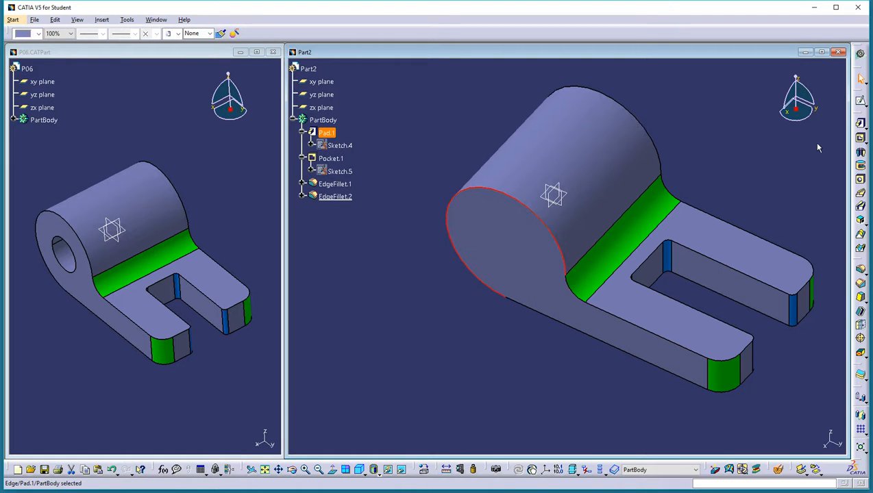
pyautogui.click(861, 181)
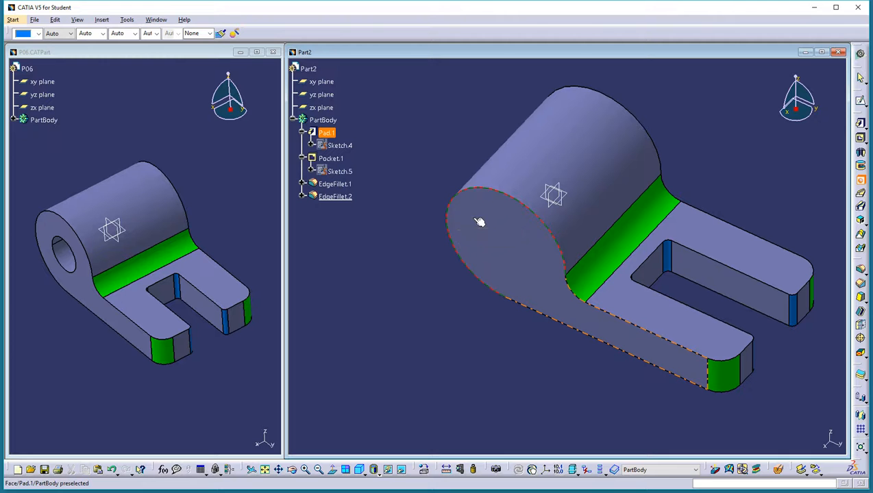
pyautogui.click(615, 333)
pyautogui.moveTo(574, 97); pyautogui.dragTo(245, 122)
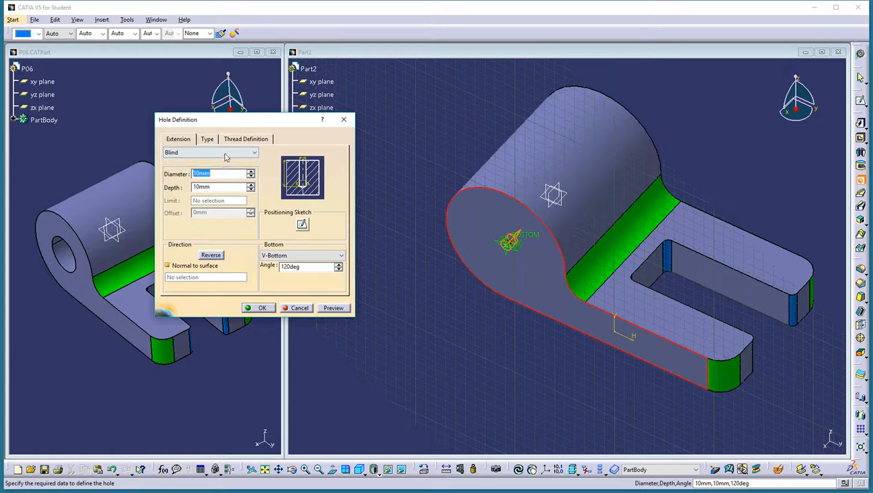
# - Set the hub hole's extension to Up To Last and its diameter to 59 mm, and create it
pyautogui.click(225, 153)
pyautogui.click(216, 177)
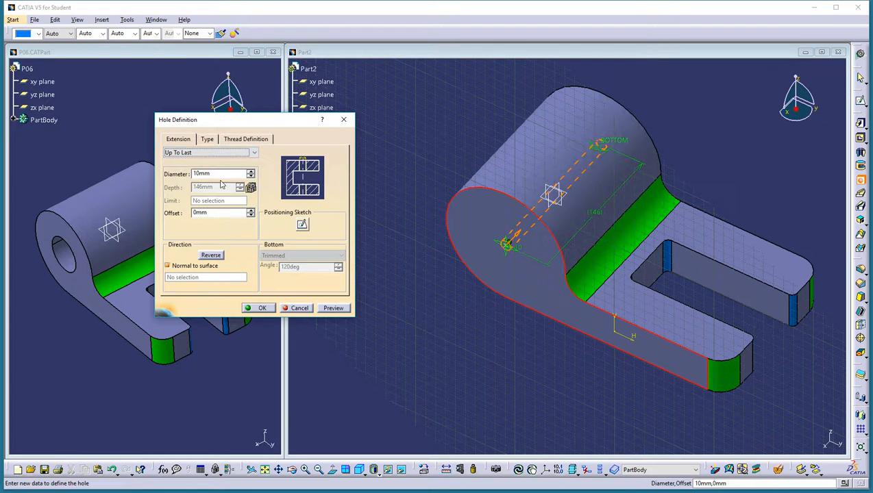
pyautogui.click(252, 171)
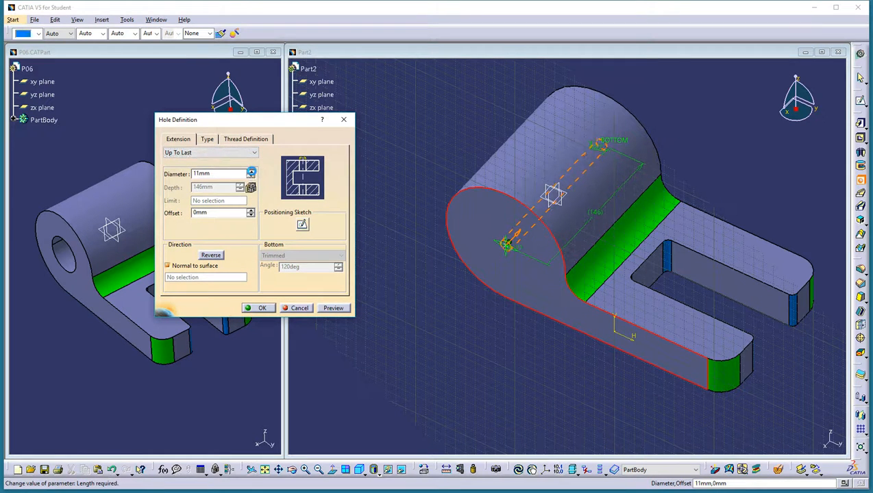
pyautogui.moveTo(251, 171); pyautogui.dragTo(251, 173)
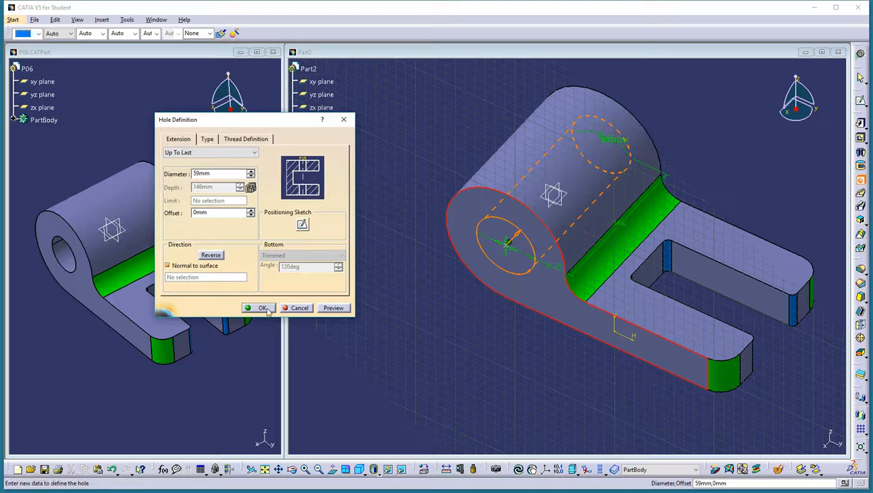
pyautogui.click(267, 309)
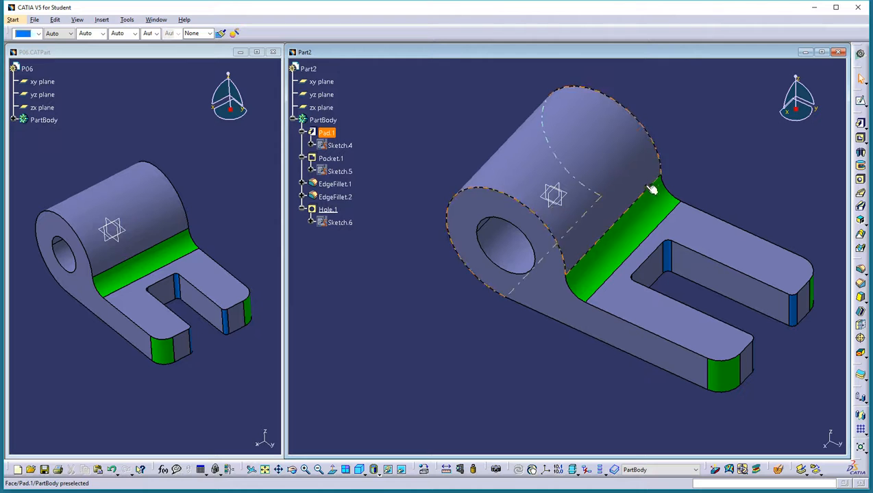